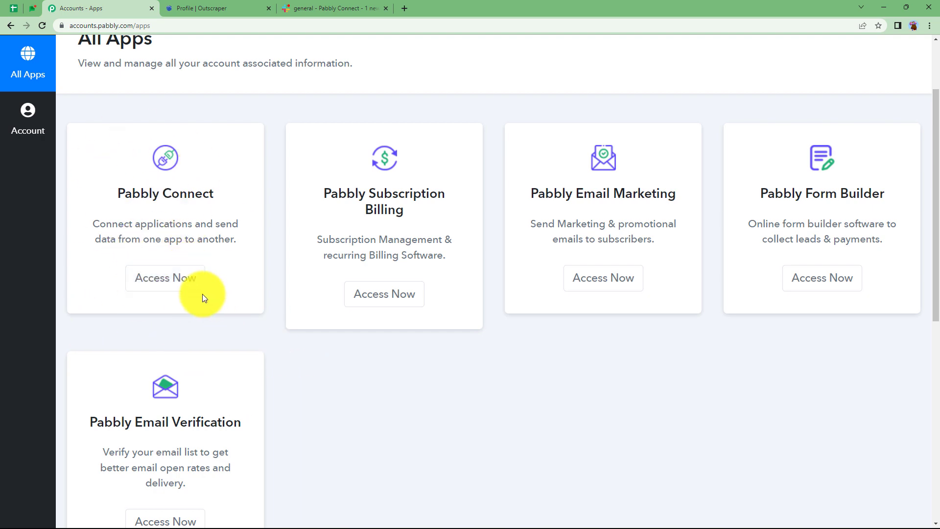
# - Open Pabbly Connect and create a workflow named "Send Slack Notification When Outscraper Task is Completed"
pyautogui.click(181, 290)
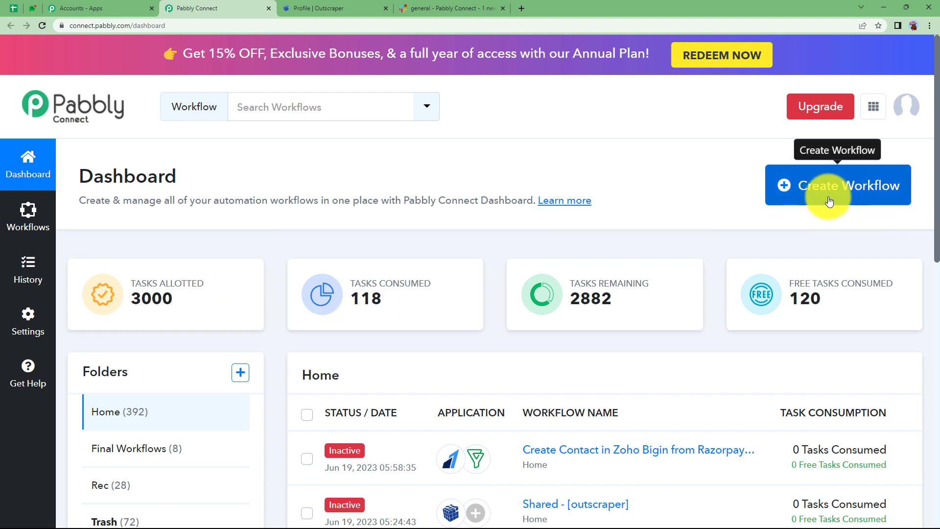
pyautogui.click(875, 197)
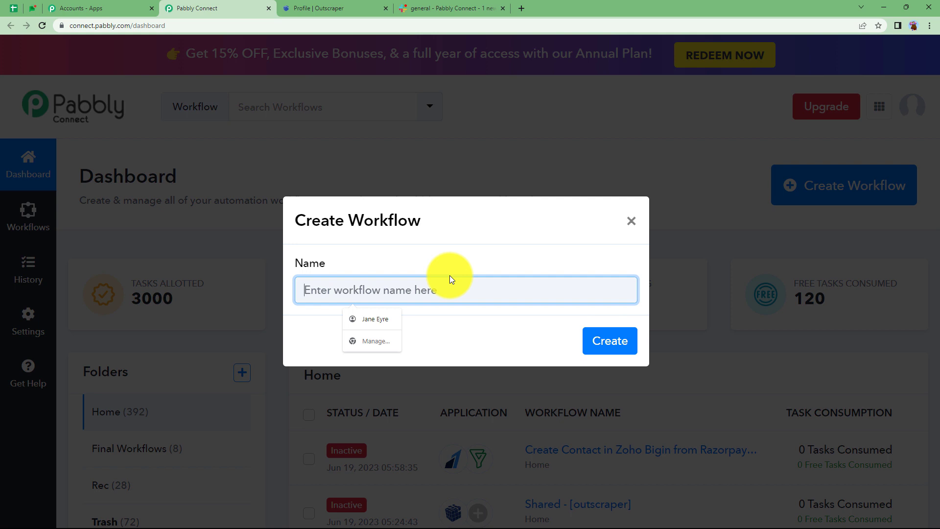
pyautogui.write('Send Slack Noti')
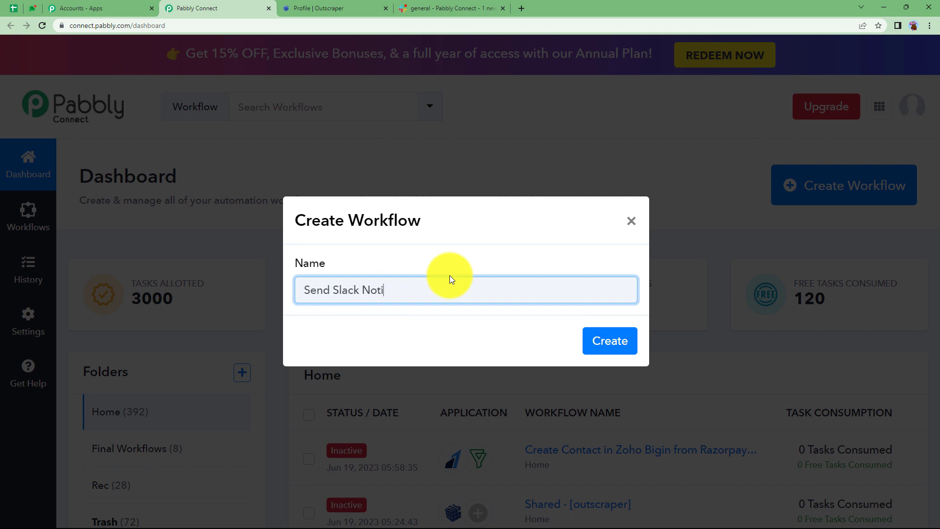
pyautogui.write('fication When Outscraper Ta')
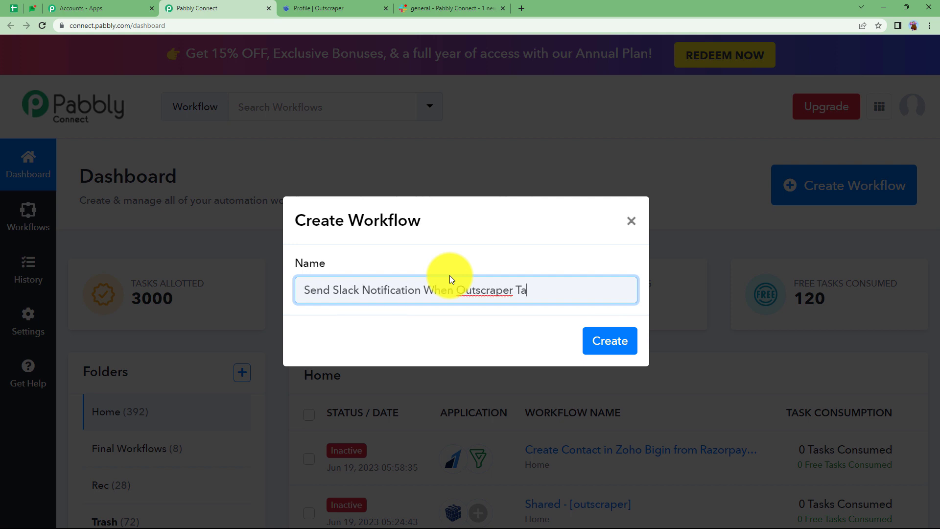
pyautogui.write('sk is Completed')
pyautogui.click(626, 340)
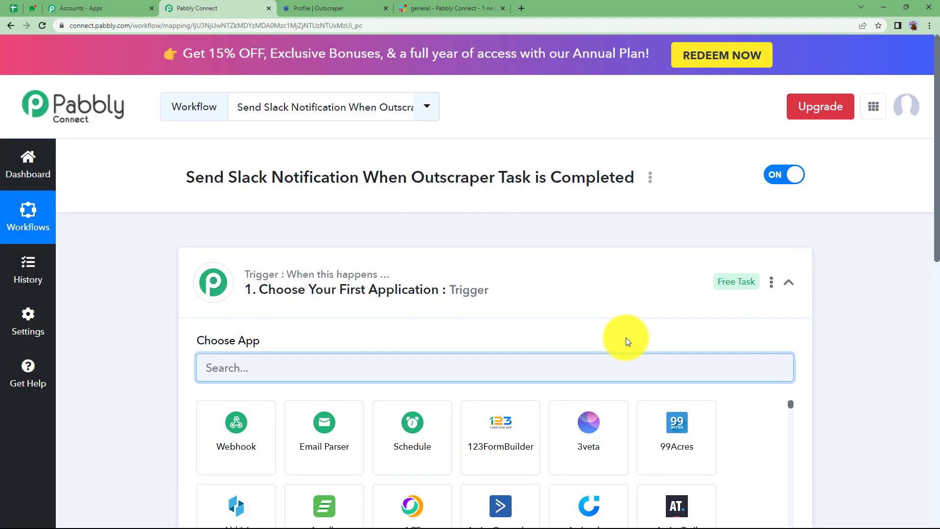
pyautogui.click(510, 281)
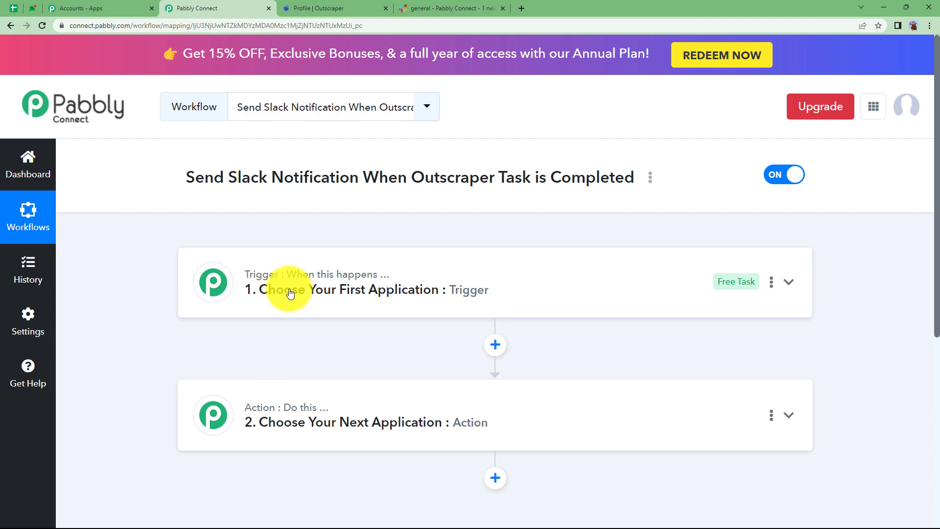
pyautogui.click(361, 4)
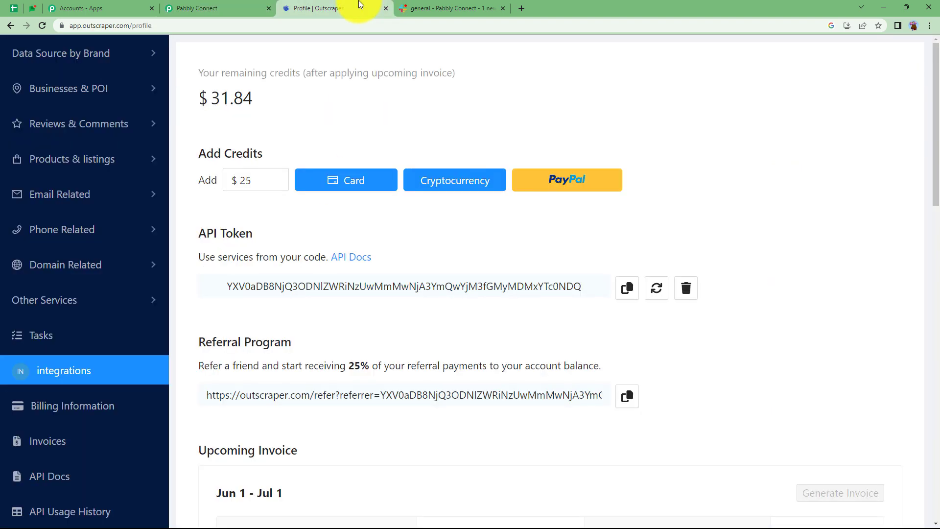
pyautogui.click(436, 6)
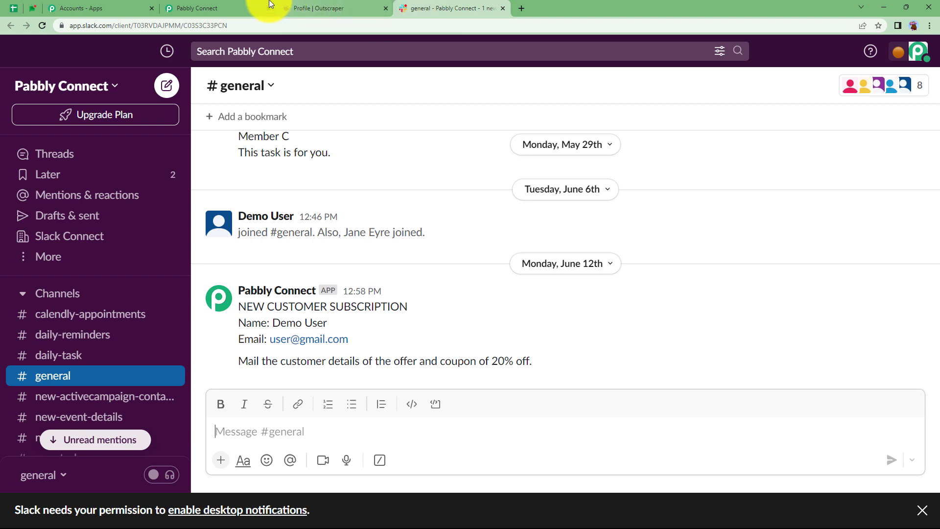
pyautogui.click(240, 8)
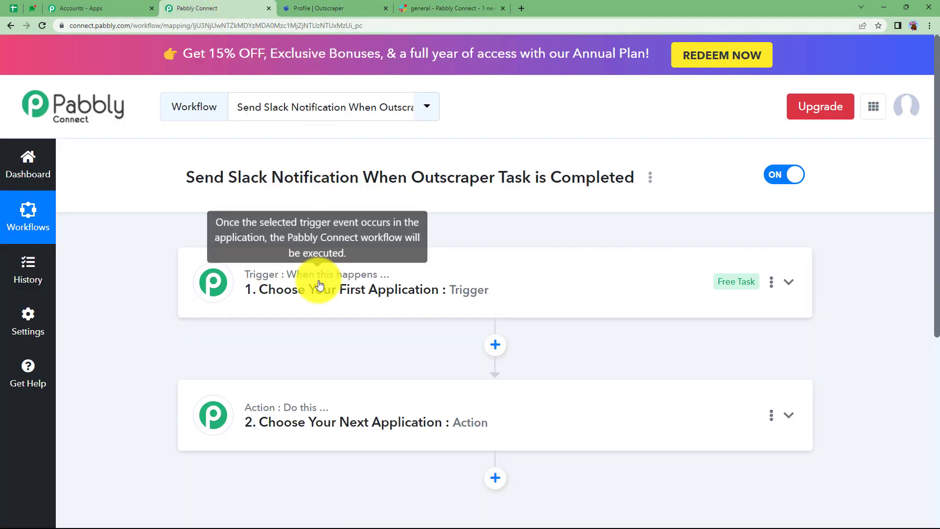
pyautogui.click(345, 5)
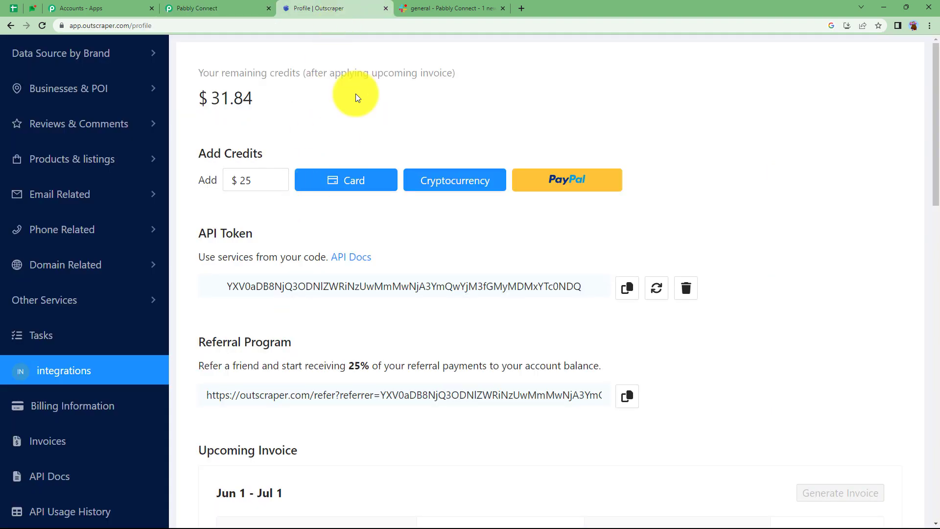
pyautogui.click(440, 8)
pyautogui.click(210, 7)
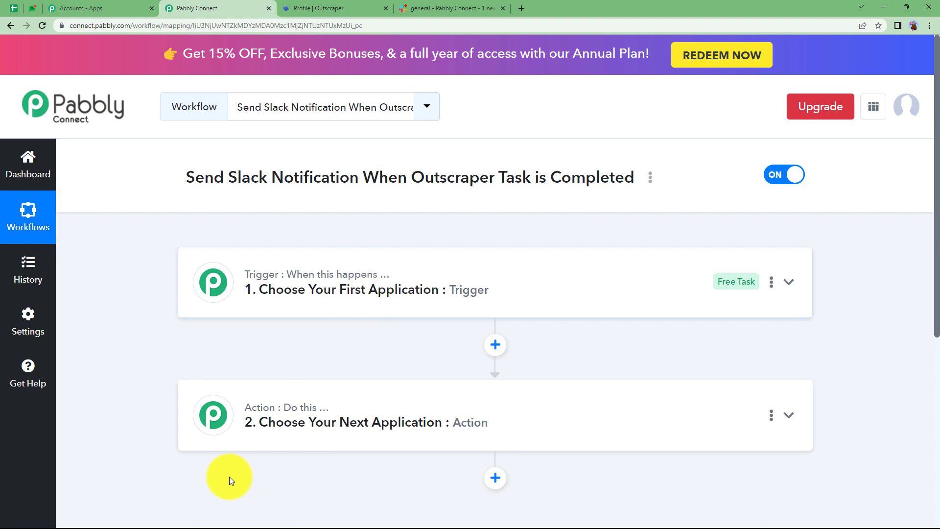
# - Choose Outscraper as the trigger application of the workflow
pyautogui.click(282, 288)
pyautogui.click(262, 369)
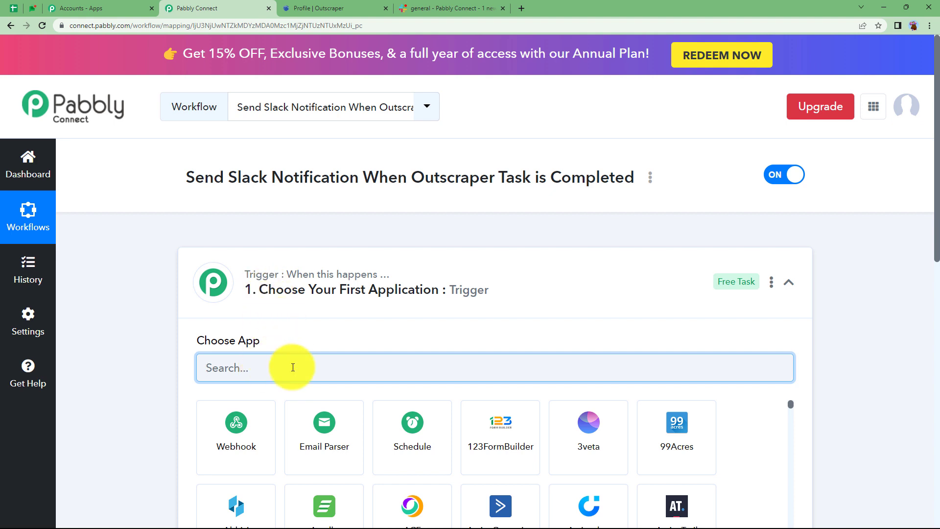
pyautogui.write('outsc')
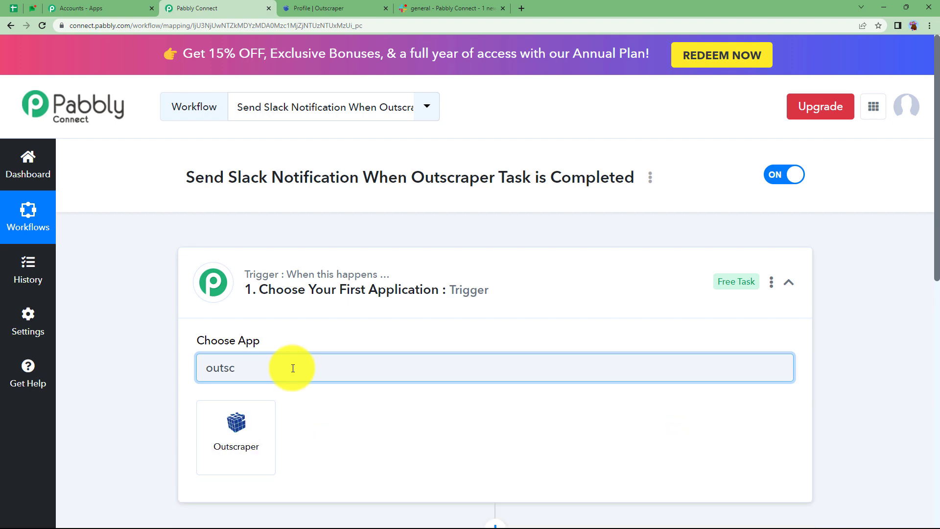
pyautogui.click(256, 426)
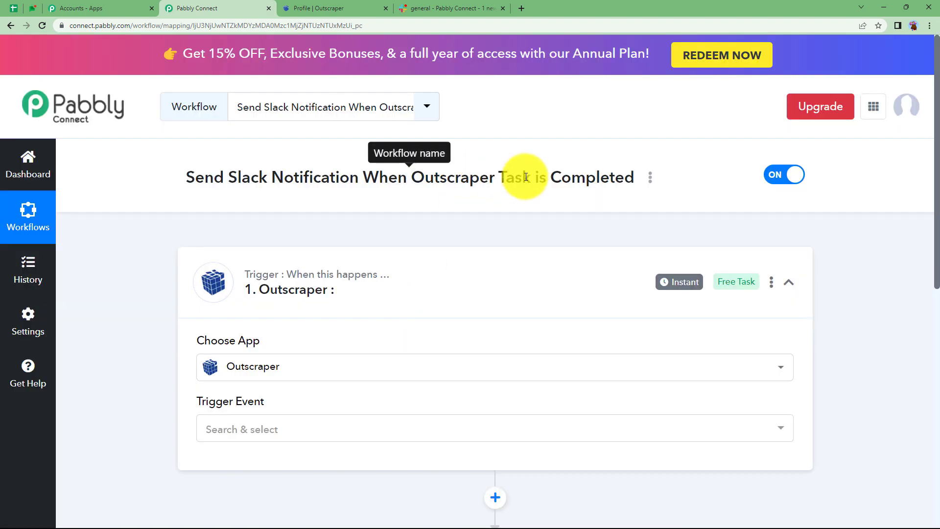
pyautogui.moveTo(502, 181); pyautogui.dragTo(636, 178)
# - Choose Slack as the action application in the workflow's second step
pyautogui.click(346, 265)
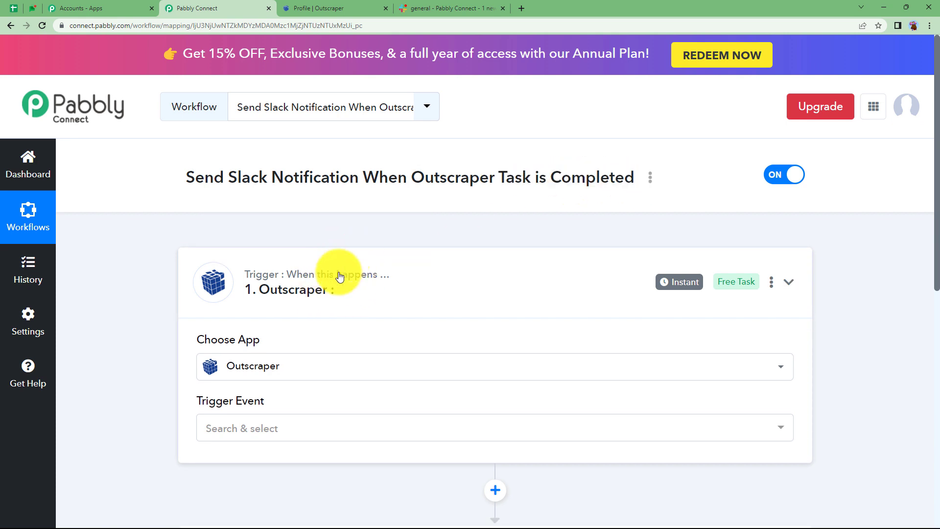
pyautogui.click(366, 415)
pyautogui.click(288, 493)
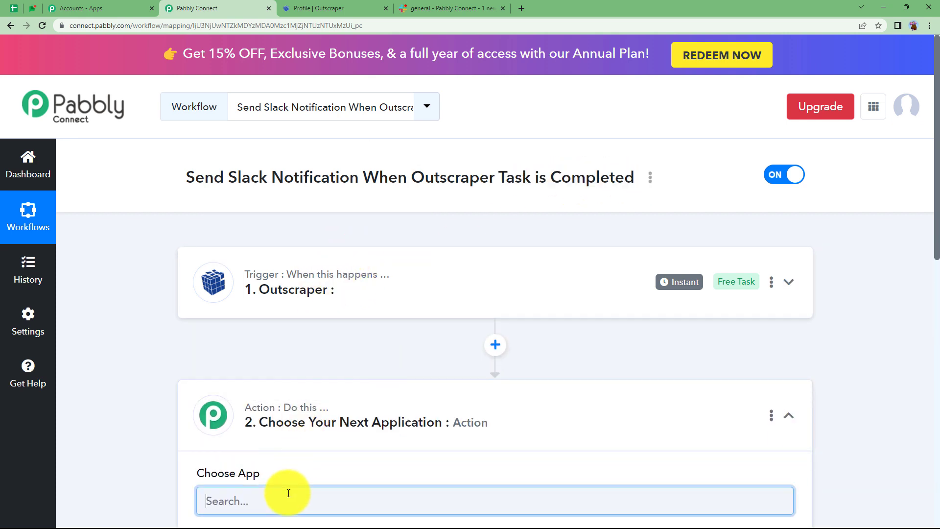
pyautogui.write('slac')
pyautogui.scroll(-2, 294, 399)
pyautogui.click(234, 464)
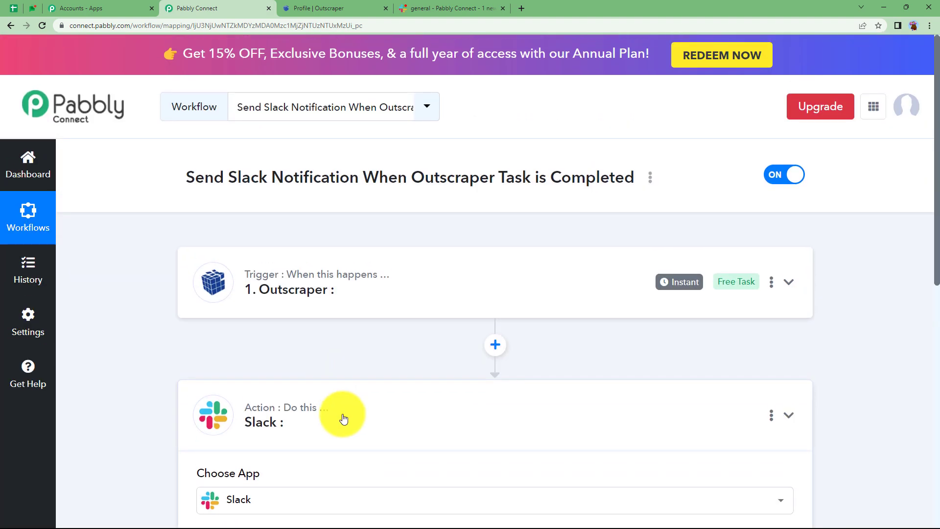
pyautogui.click(343, 419)
# - Set the Outscraper trigger event to On Task Completed
pyautogui.click(341, 298)
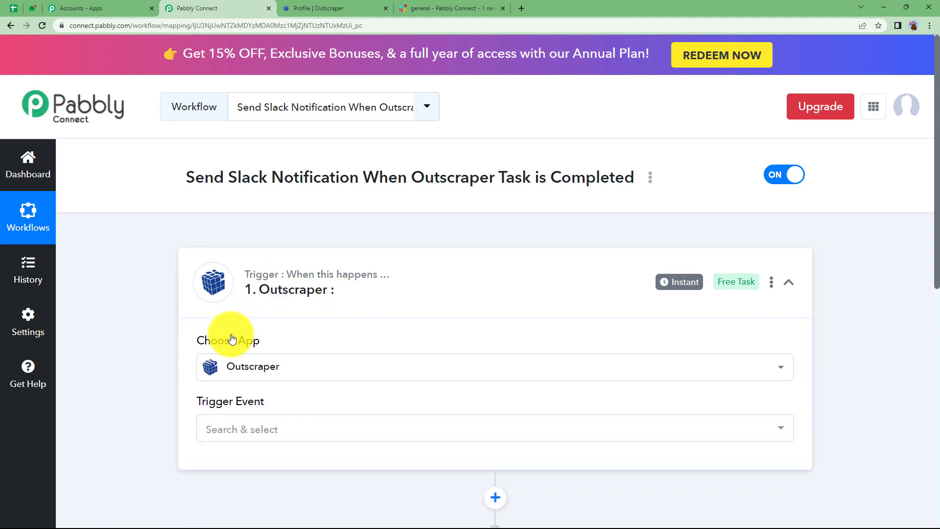
pyautogui.click(241, 430)
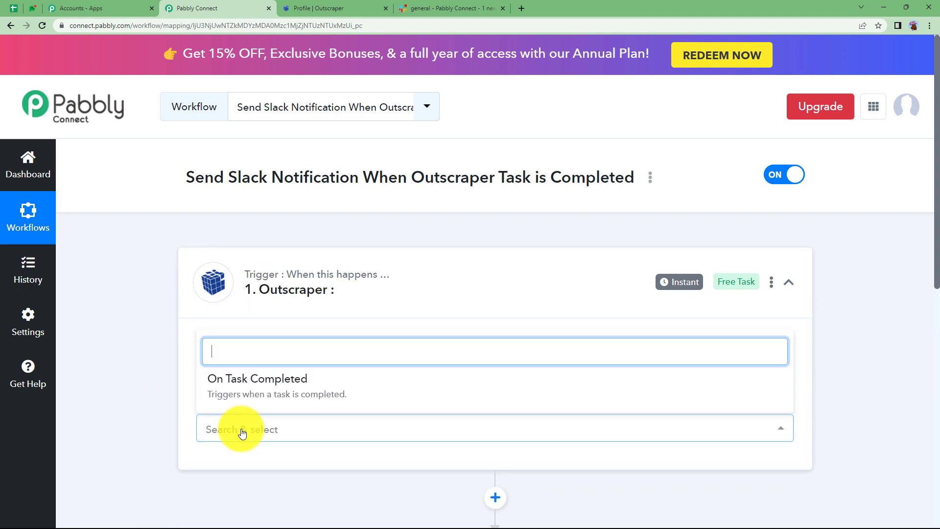
pyautogui.click(248, 389)
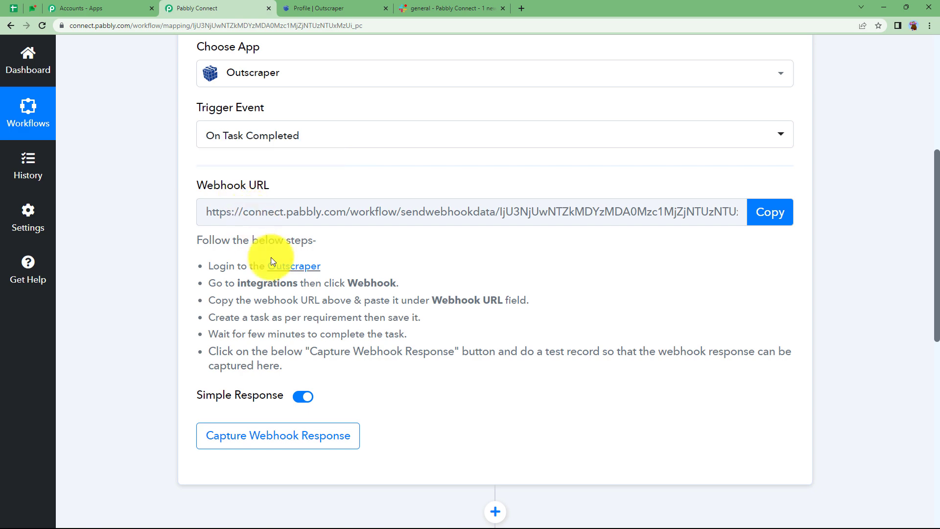
# - Review the setup instructions for connecting Outscraper through the trigger's webhook URL
pyautogui.scroll(3, 272, 259)
pyautogui.click(334, 6)
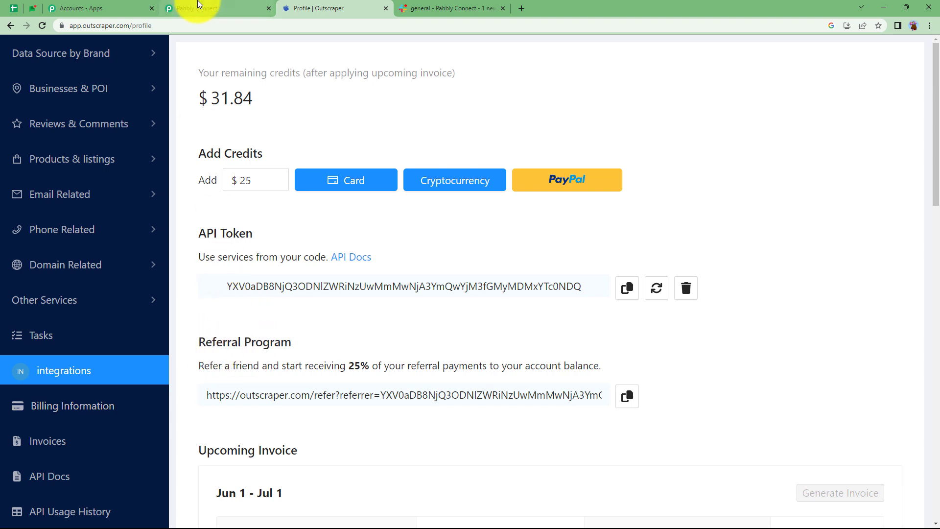
pyautogui.click(198, 7)
pyautogui.scroll(-6, 257, 432)
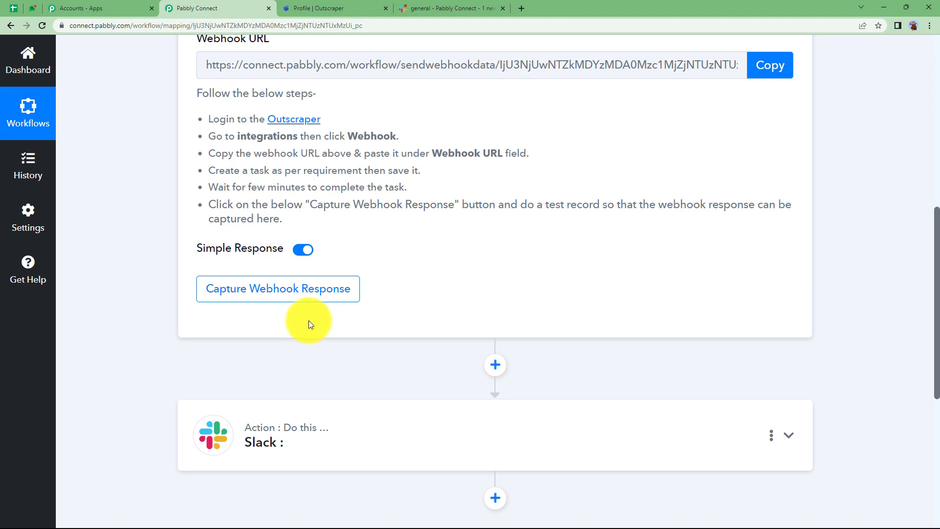
pyautogui.moveTo(303, 434)
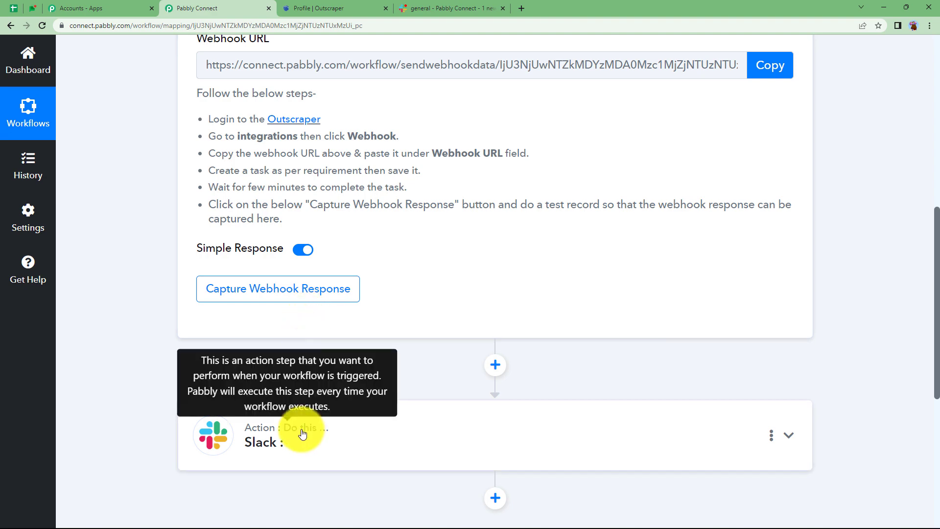
pyautogui.scroll(3, 352, 300)
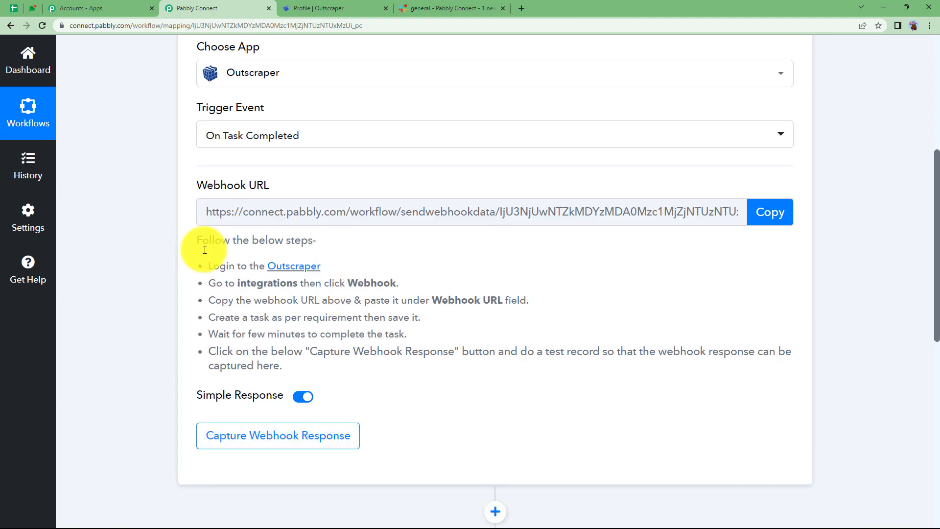
pyautogui.moveTo(204, 250); pyautogui.dragTo(299, 381)
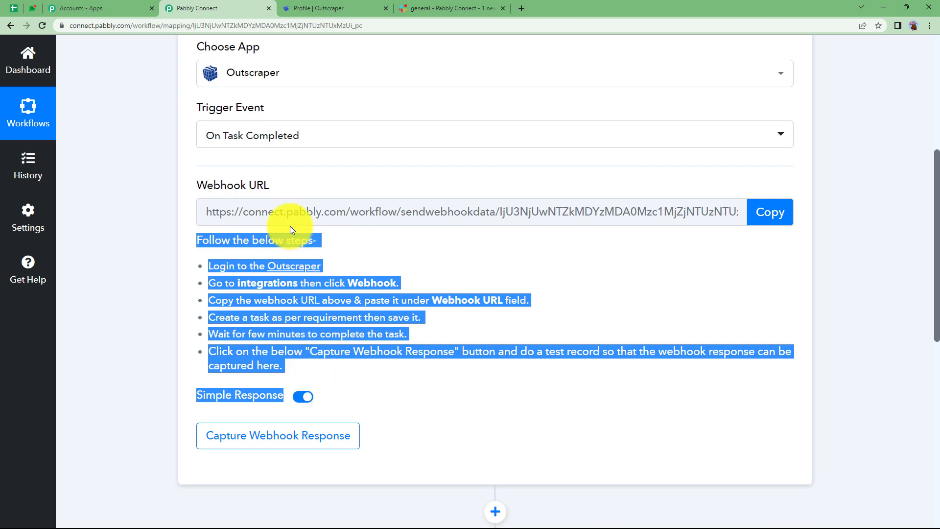
pyautogui.click(371, 246)
# - Copy the trigger's webhook URL, switch to Outscraper and open its Integrations page
pyautogui.click(749, 219)
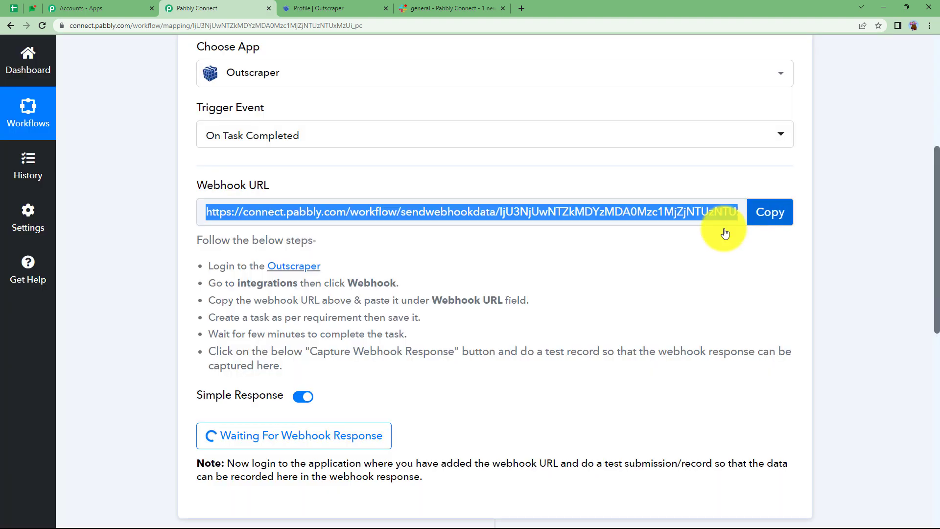
pyautogui.click(307, 6)
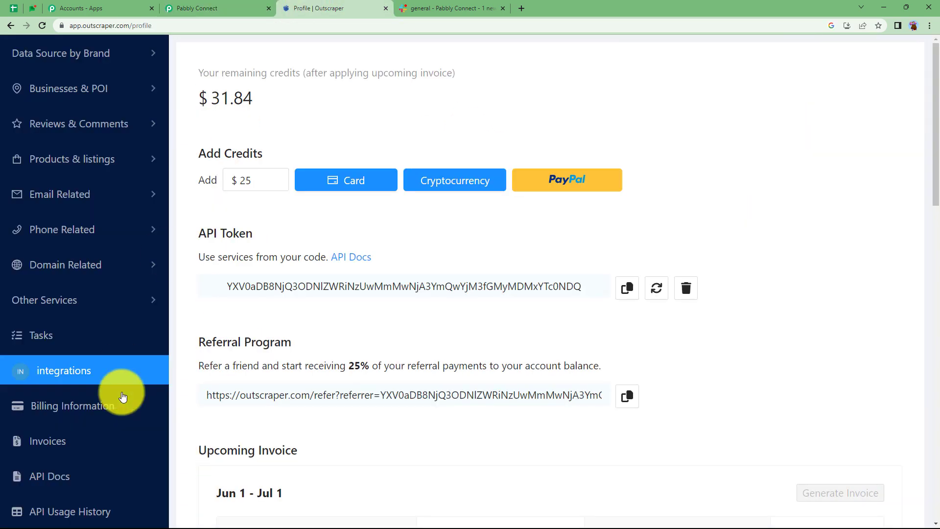
pyautogui.scroll(-3, 101, 429)
pyautogui.moveTo(96, 418)
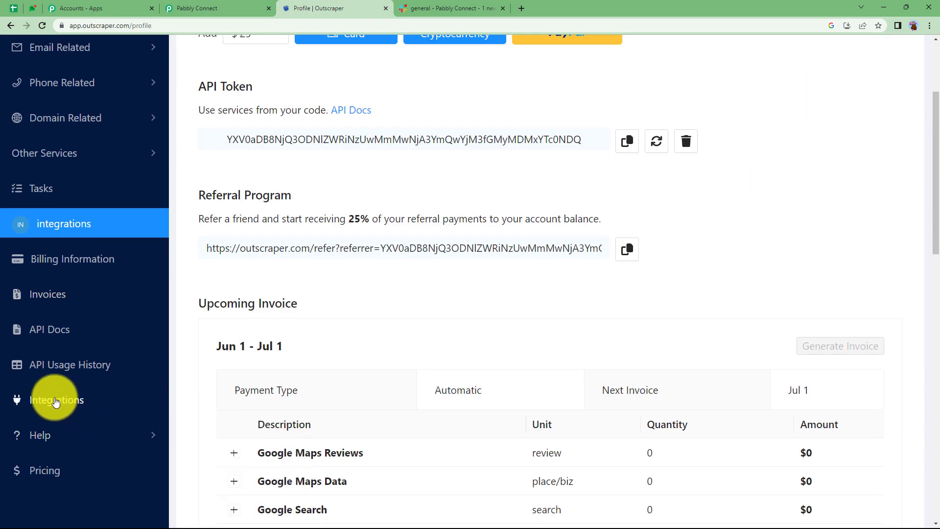
pyautogui.click(56, 400)
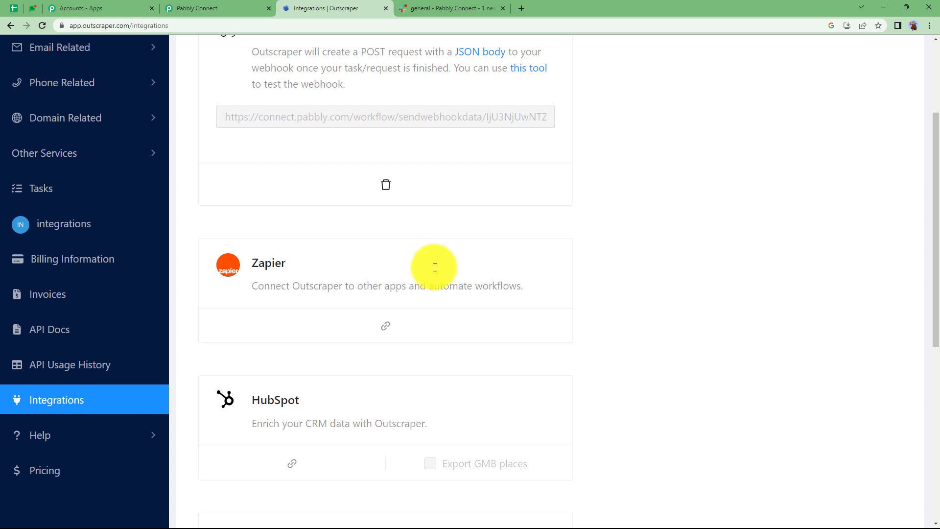
pyautogui.scroll(2, 444, 268)
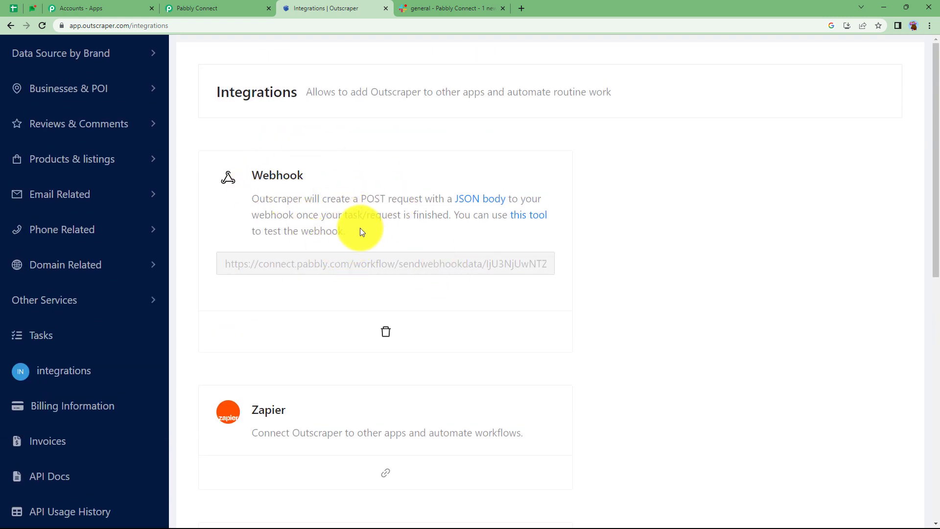
# - Replace Outscraper's existing webhook integration with the copied webhook URL, save it, and return to the Pabbly Connect workflow
pyautogui.click(384, 331)
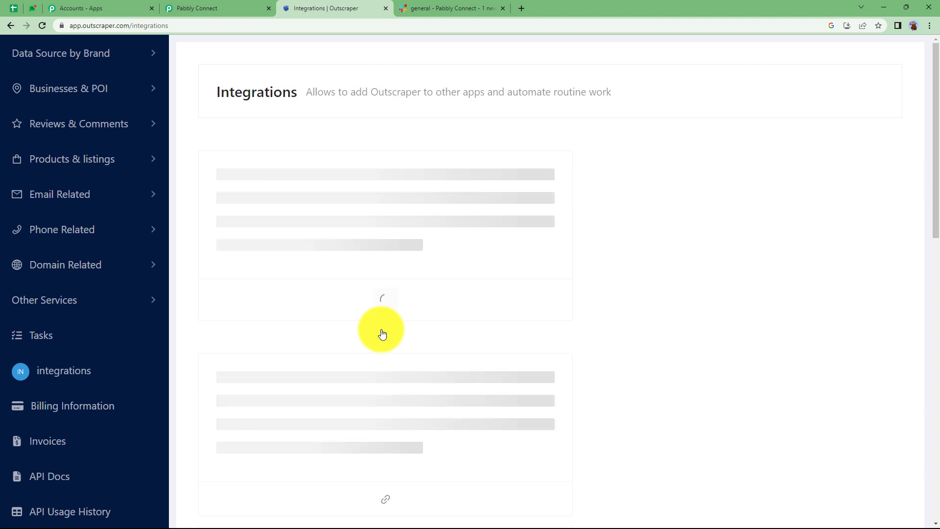
pyautogui.click(374, 265)
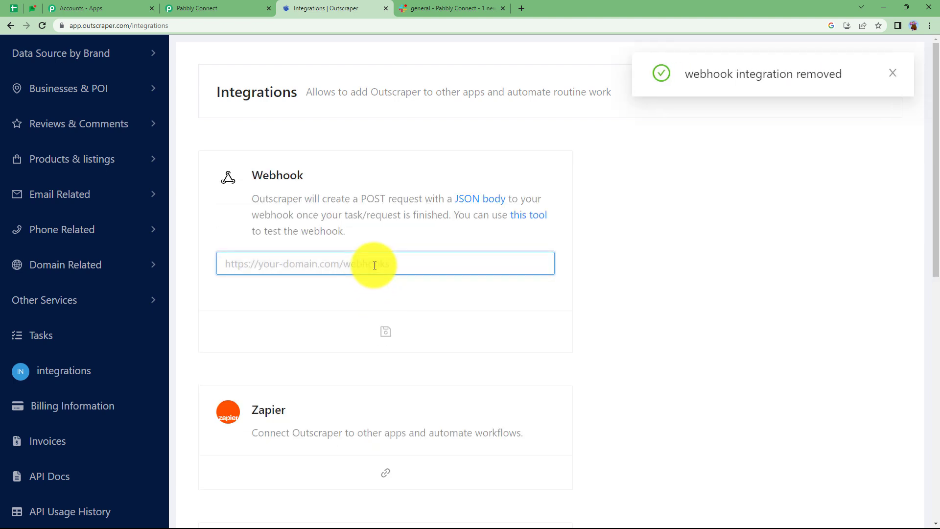
pyautogui.hotkey('ctrl', 'v')
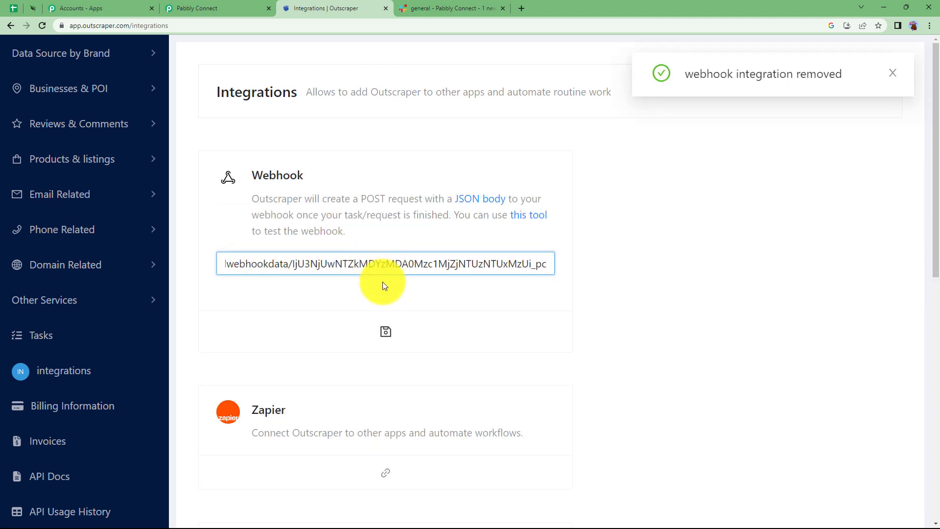
pyautogui.click(382, 335)
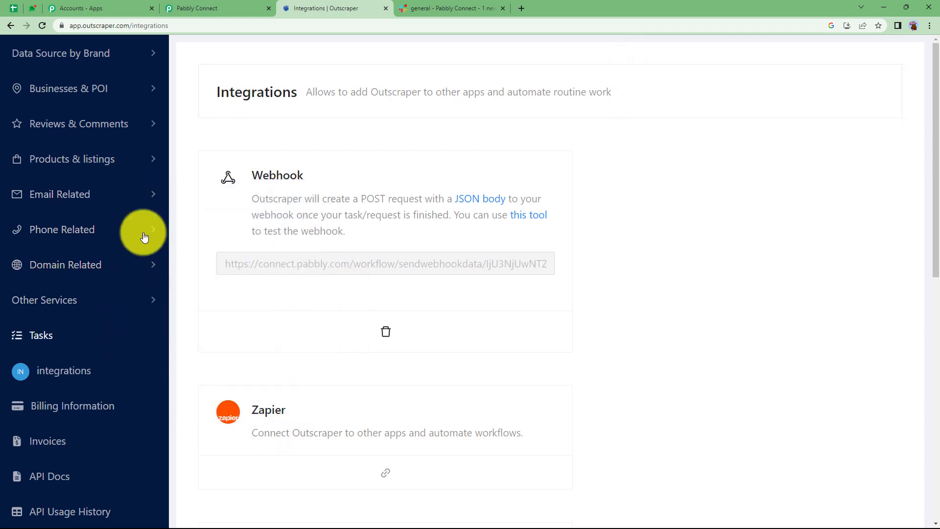
pyautogui.click(191, 9)
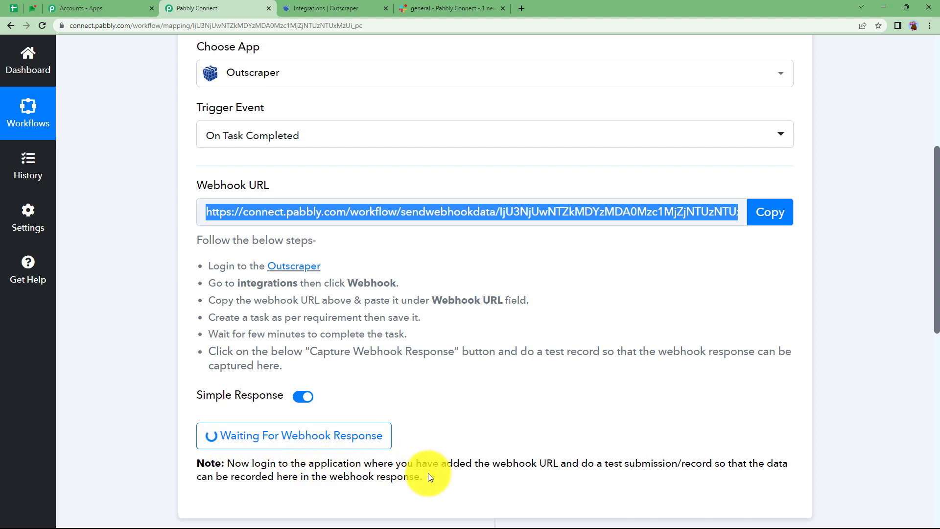
# - Switch to Outscraper and open the Emails & Contacts Scraper from the email-related services
pyautogui.click(321, 5)
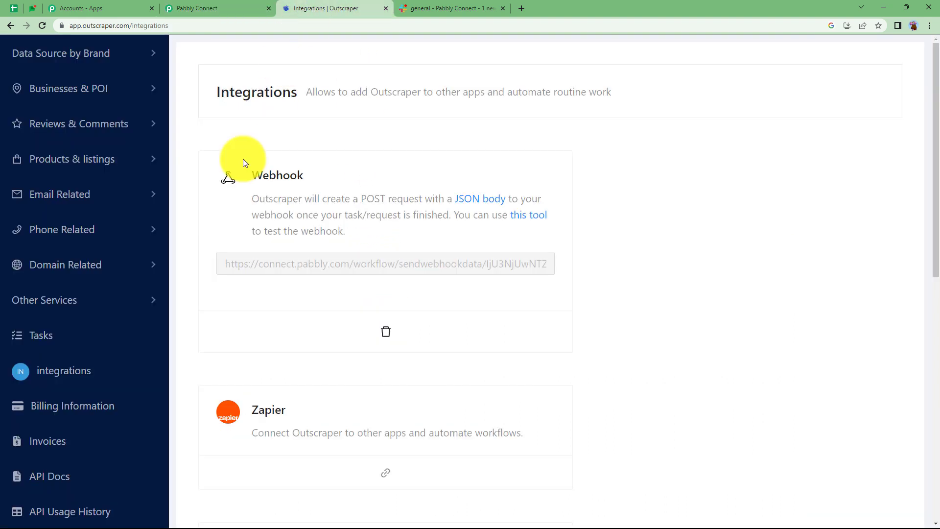
pyautogui.moveTo(107, 197)
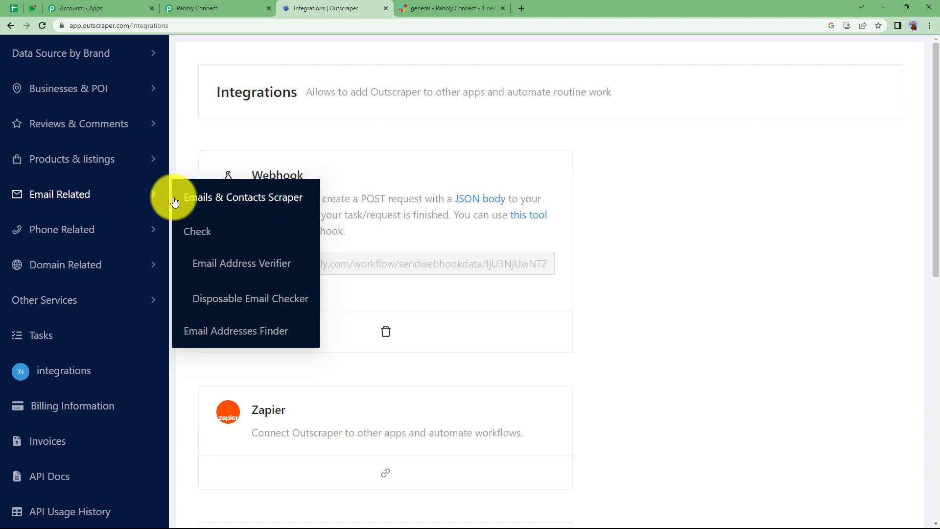
pyautogui.click(230, 198)
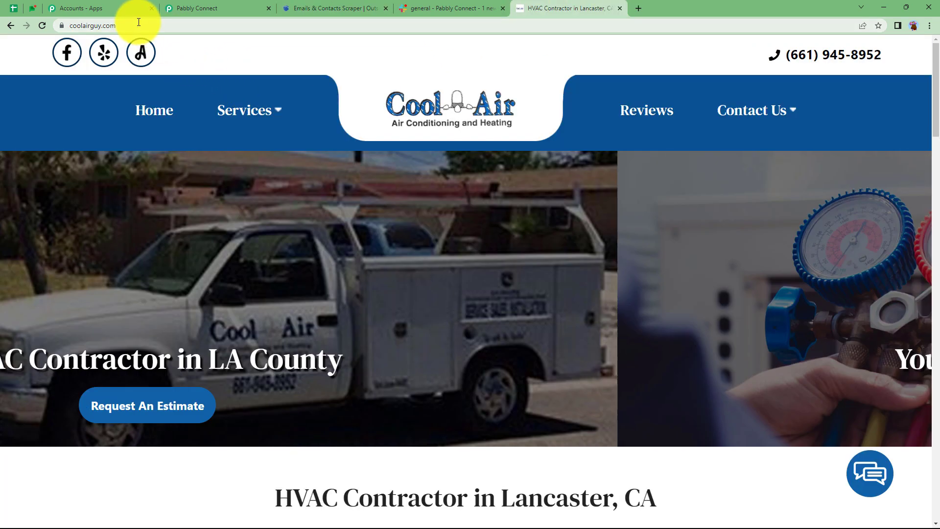
pyautogui.click(138, 23)
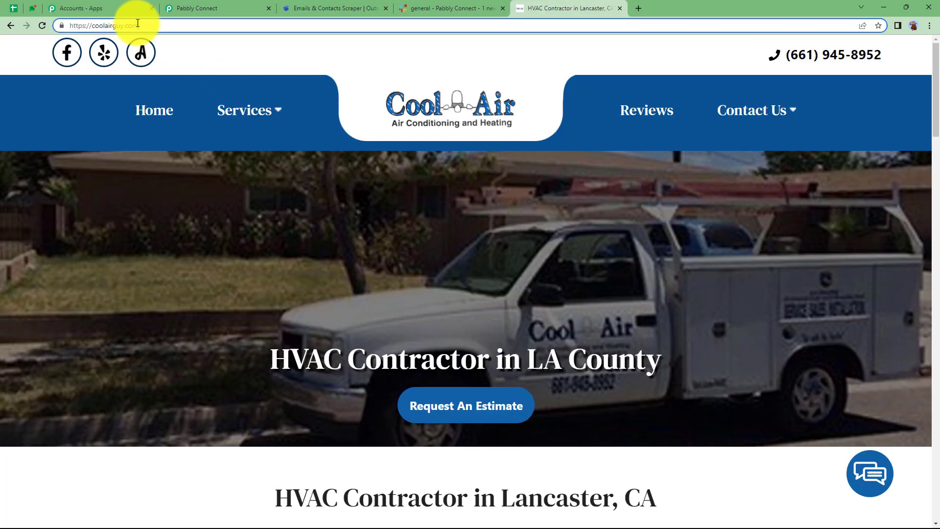
pyautogui.moveTo(153, 25); pyautogui.dragTo(59, 26)
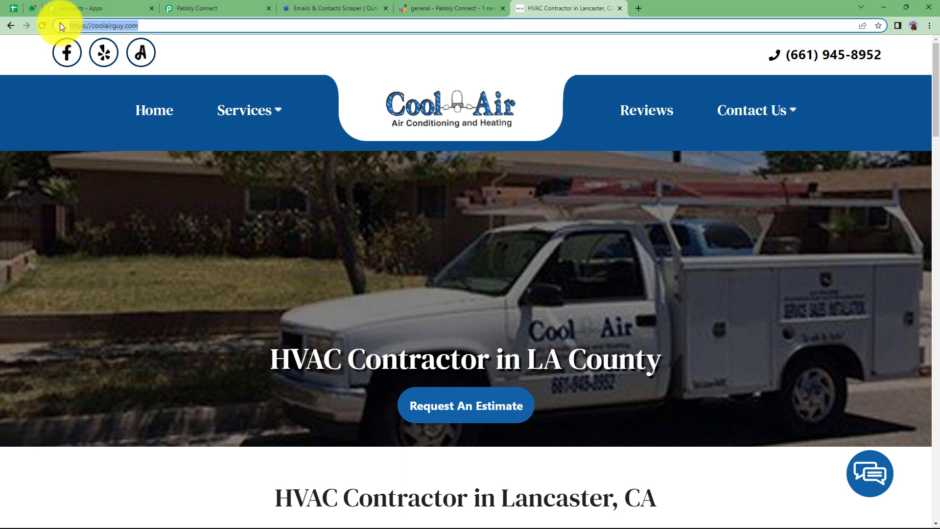
pyautogui.click(321, 8)
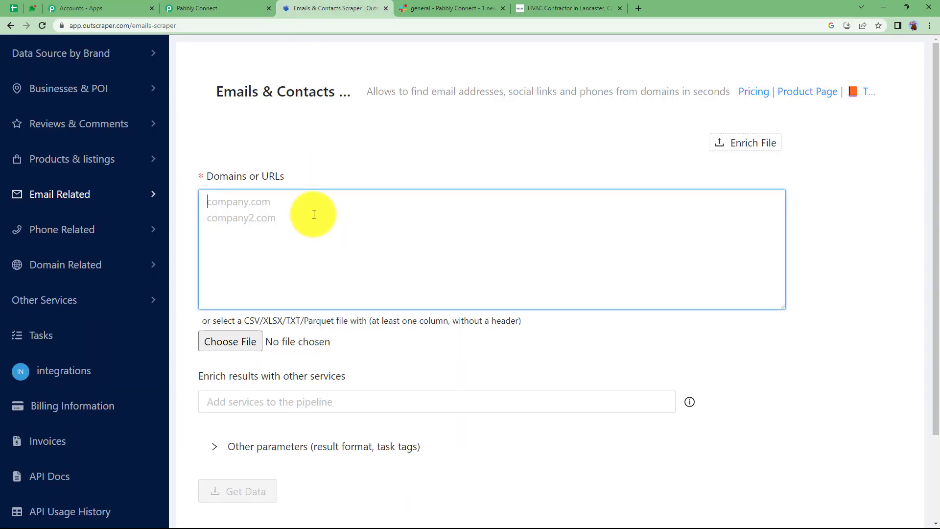
pyautogui.hotkey('ctrl', 'v')
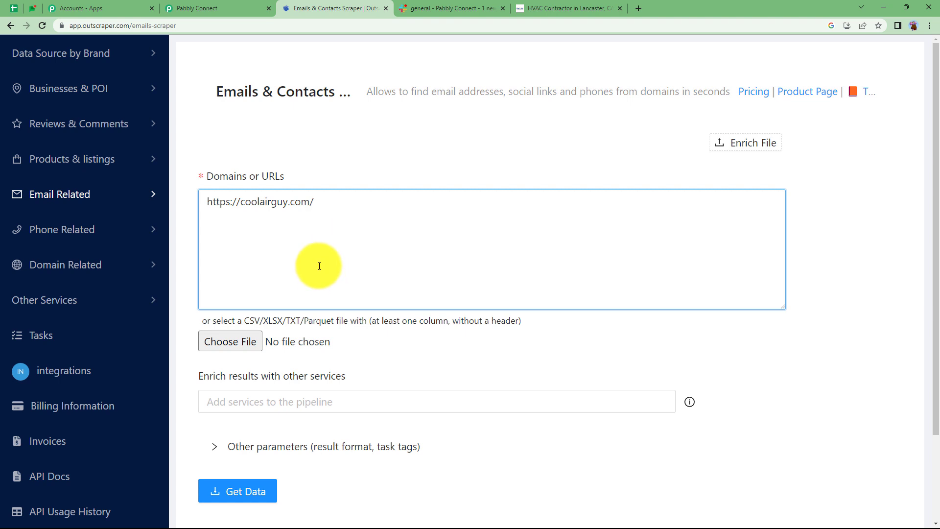
# - Expand the scraper's other parameters, keep XLSX as the result extension, and submit and confirm the scraping task
pyautogui.scroll(-2, 235, 289)
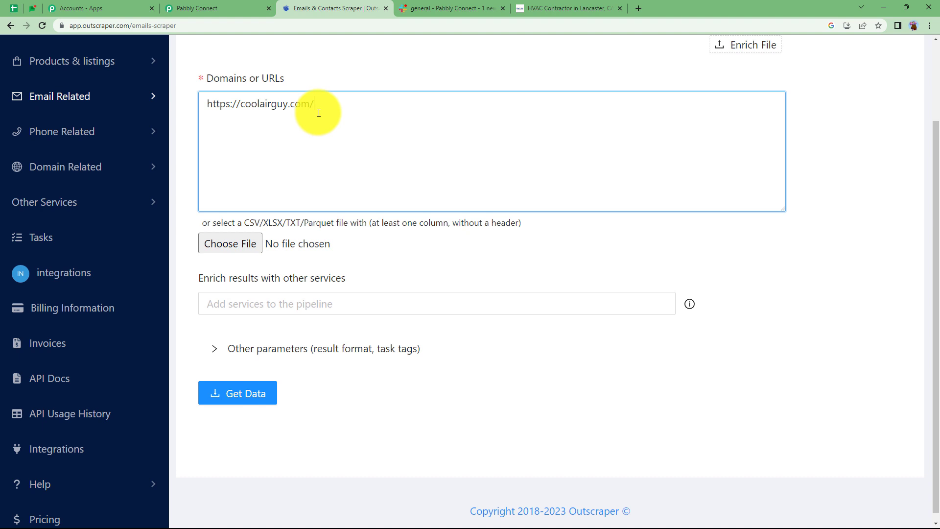
pyautogui.click(259, 347)
pyautogui.scroll(-1, 277, 347)
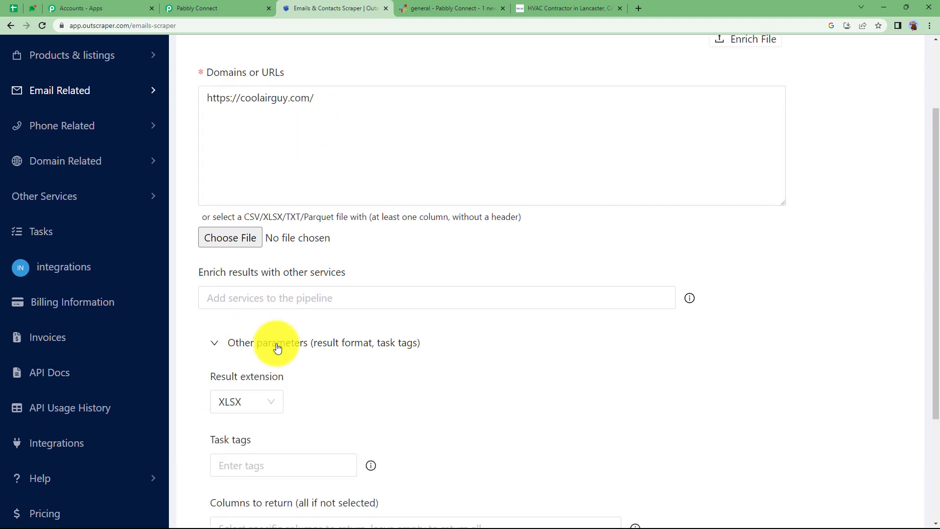
pyautogui.scroll(-3, 277, 348)
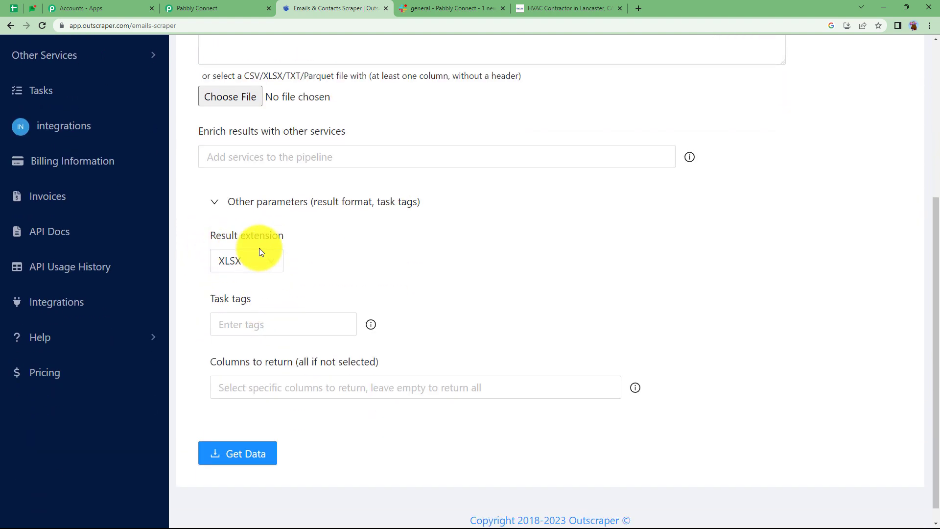
pyautogui.click(271, 262)
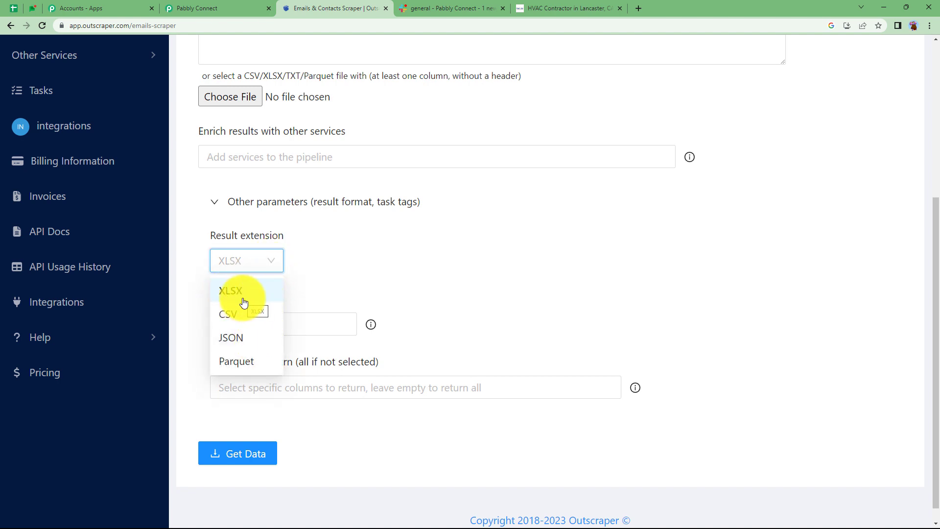
pyautogui.click(323, 286)
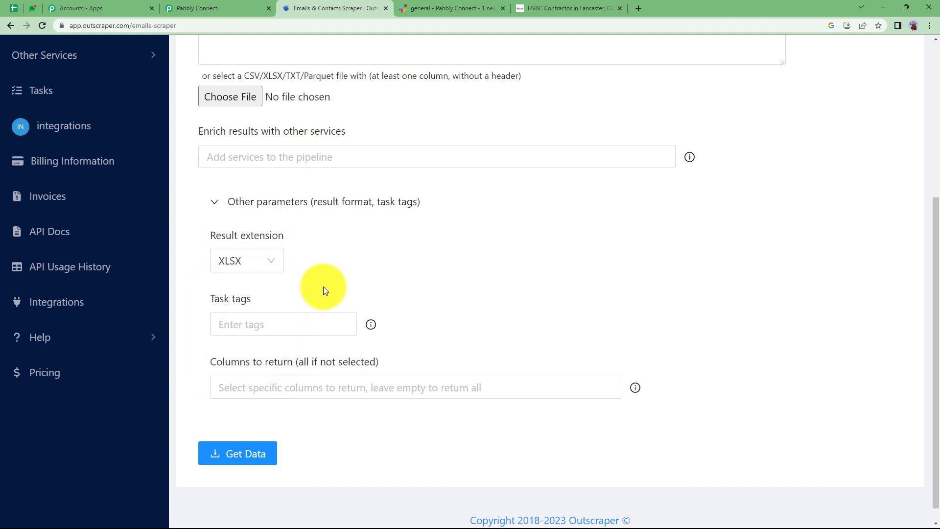
pyautogui.click(262, 276)
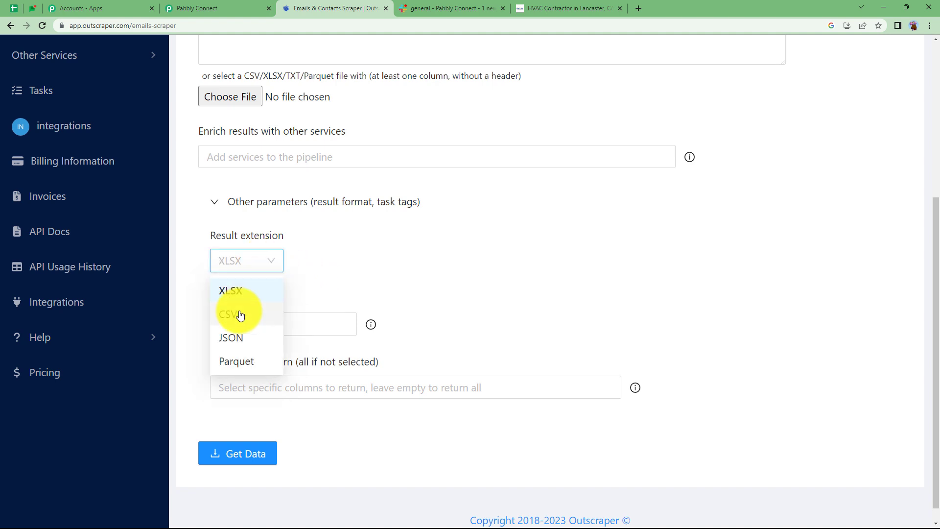
pyautogui.click(314, 276)
pyautogui.click(245, 453)
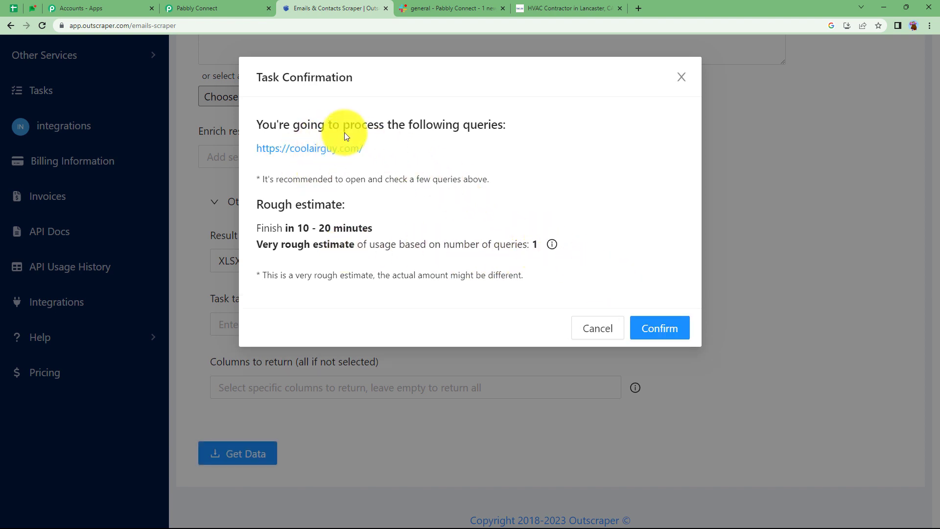
pyautogui.click(651, 331)
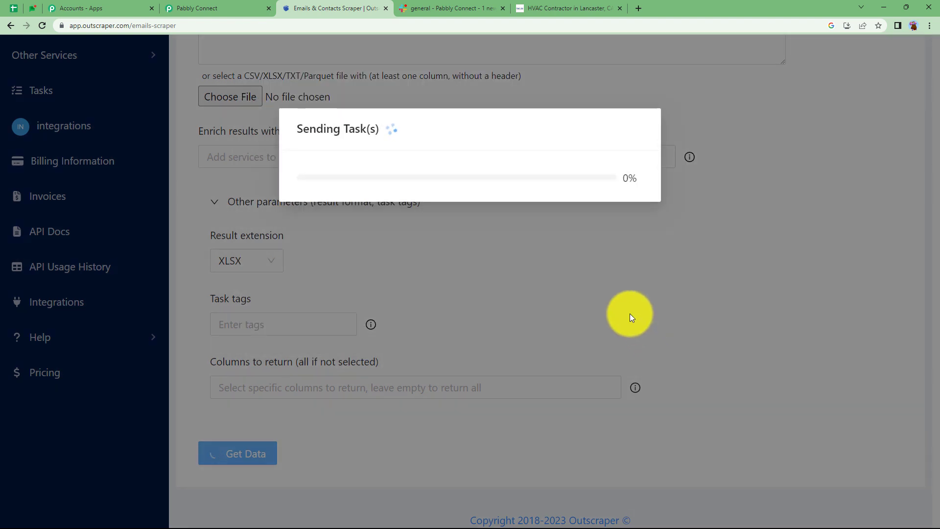
# - Check the trigger's webhook capture in Pabbly Connect and the task submission in Outscraper, and return to the workflow
pyautogui.click(235, 7)
pyautogui.scroll(-1, 180, 299)
pyautogui.scroll(-3, 179, 298)
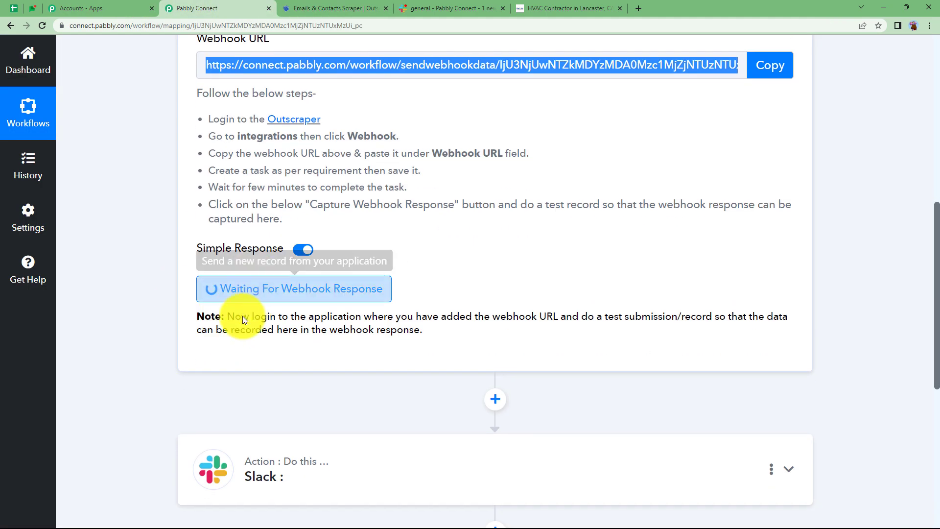
pyautogui.click(331, 5)
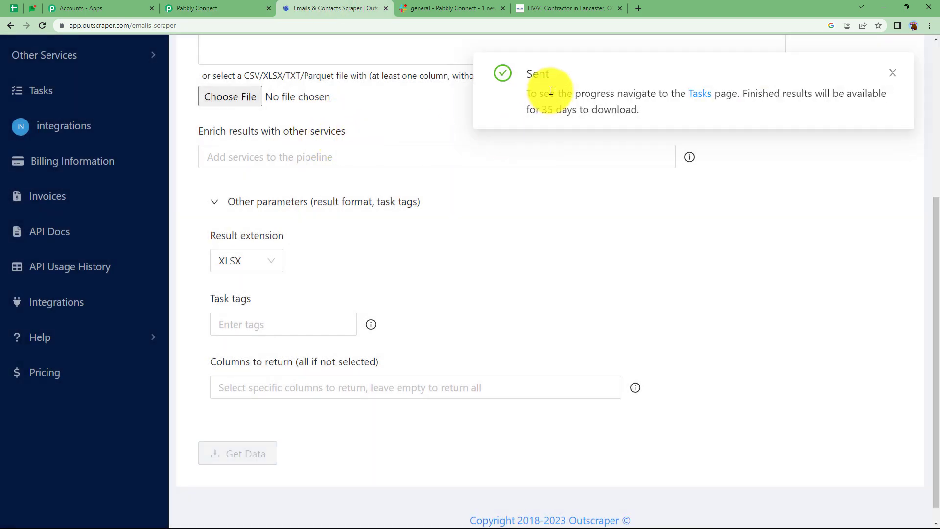
pyautogui.click(233, 6)
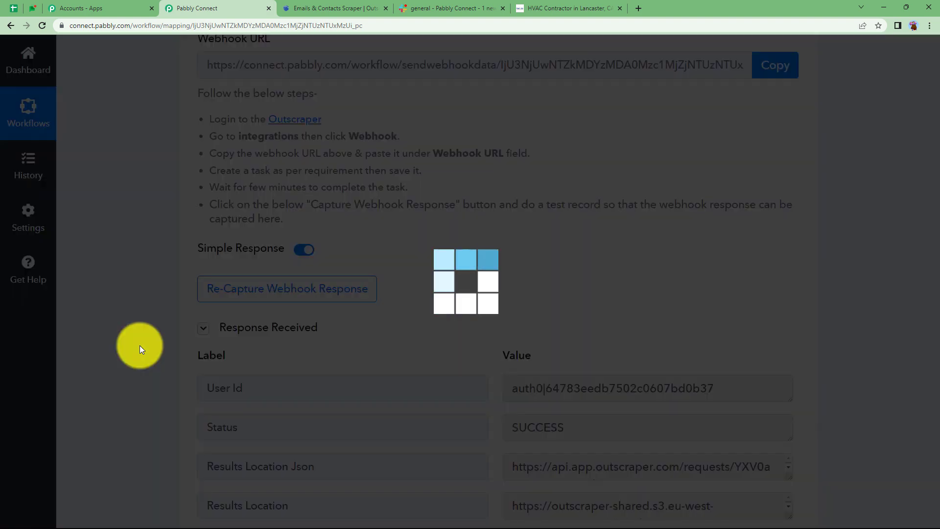
# - Examine the User Id, Status and remaining fields of the trigger's captured webhook response
pyautogui.scroll(-2, 140, 345)
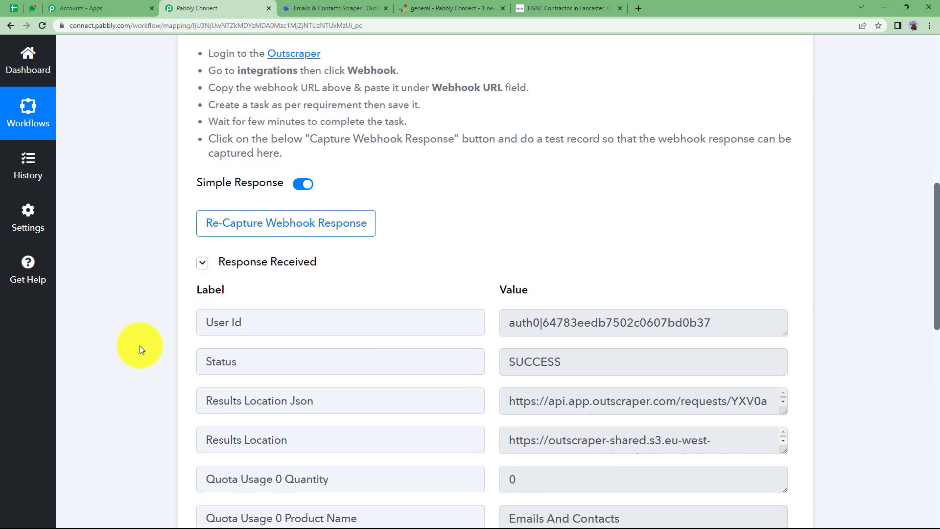
pyautogui.moveTo(502, 290); pyautogui.dragTo(692, 294)
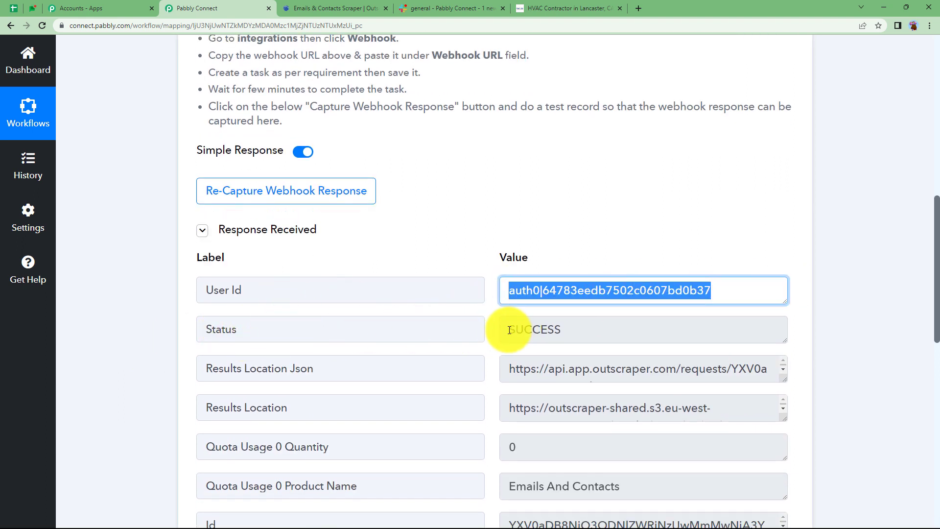
pyautogui.moveTo(509, 330); pyautogui.dragTo(588, 332)
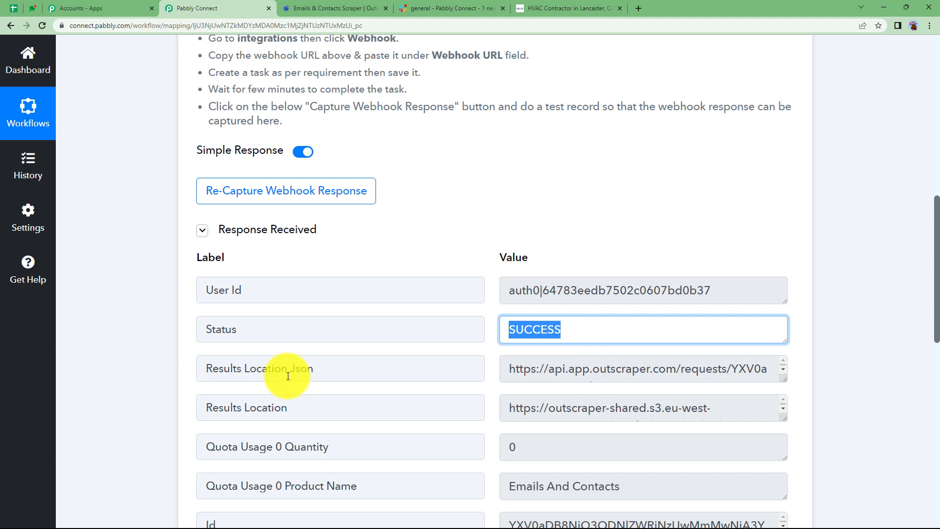
pyautogui.scroll(-2, 485, 390)
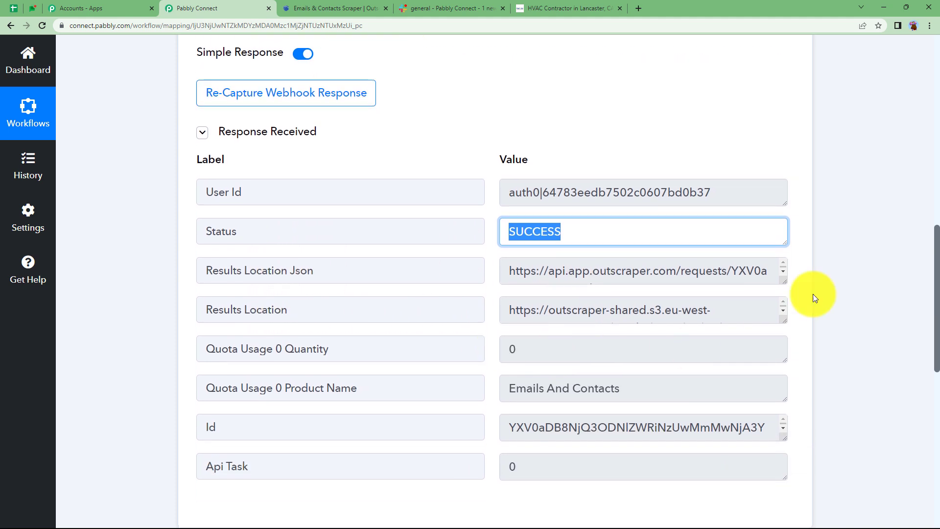
# - Enlarge the Results Location value in the captured response and open its results file link
pyautogui.moveTo(784, 321); pyautogui.dragTo(799, 365)
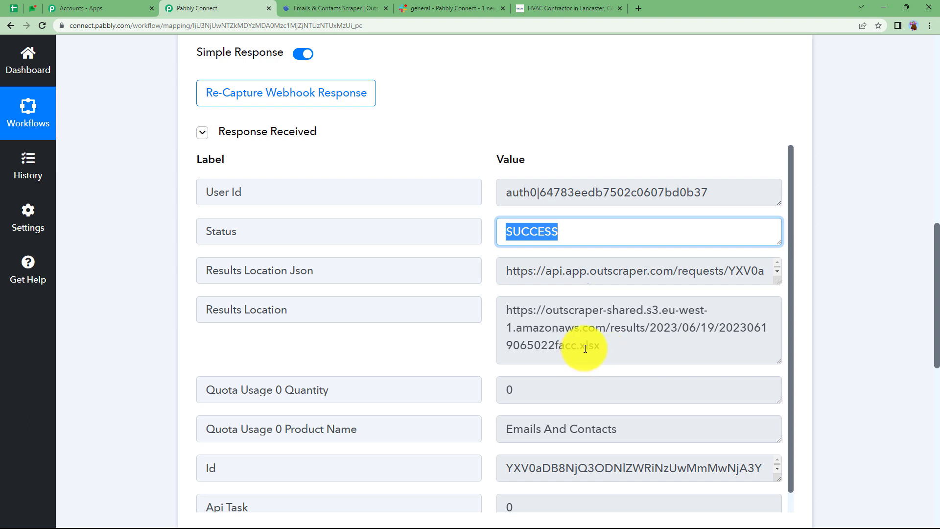
pyautogui.moveTo(607, 348); pyautogui.dragTo(490, 312)
pyautogui.rightClick(599, 336)
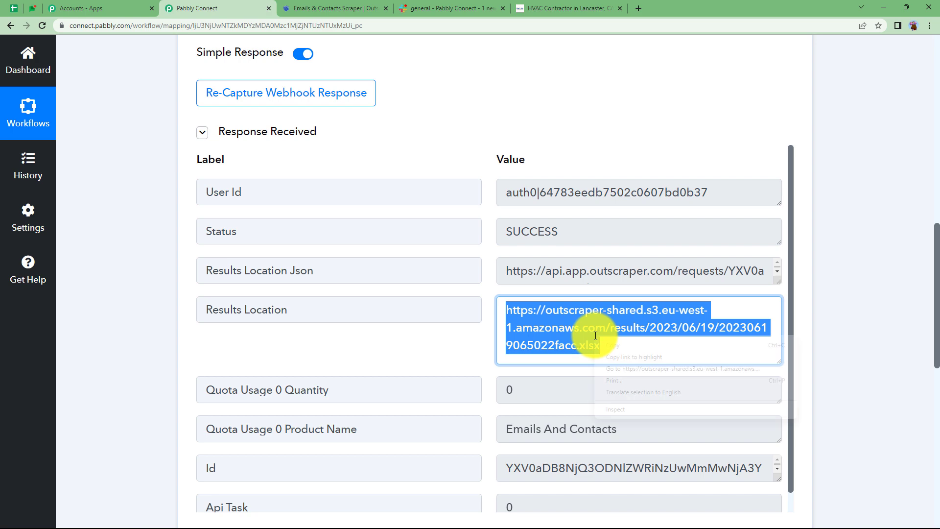
pyautogui.click(611, 368)
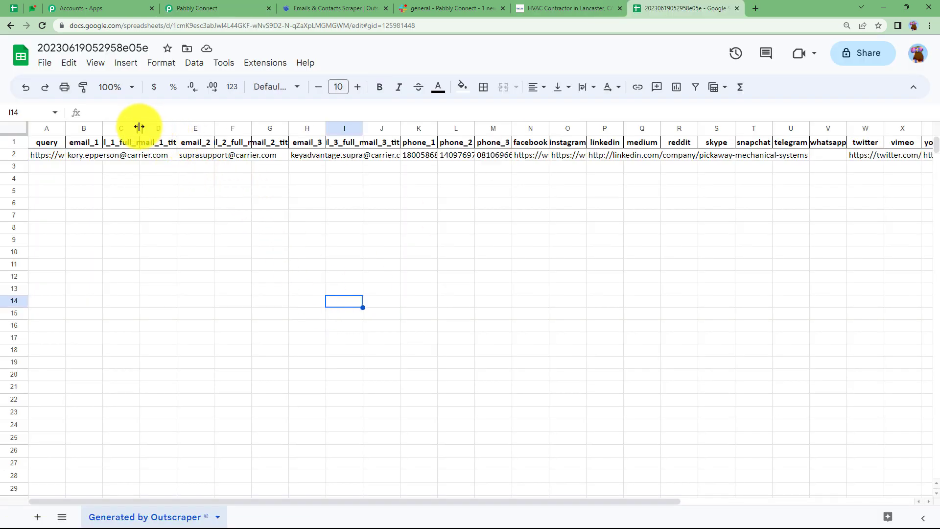
# - Widen the email_1_full_name, email_2 and email_3_full_name columns in the Outscraper results spreadsheet
pyautogui.moveTo(140, 127); pyautogui.dragTo(190, 128)
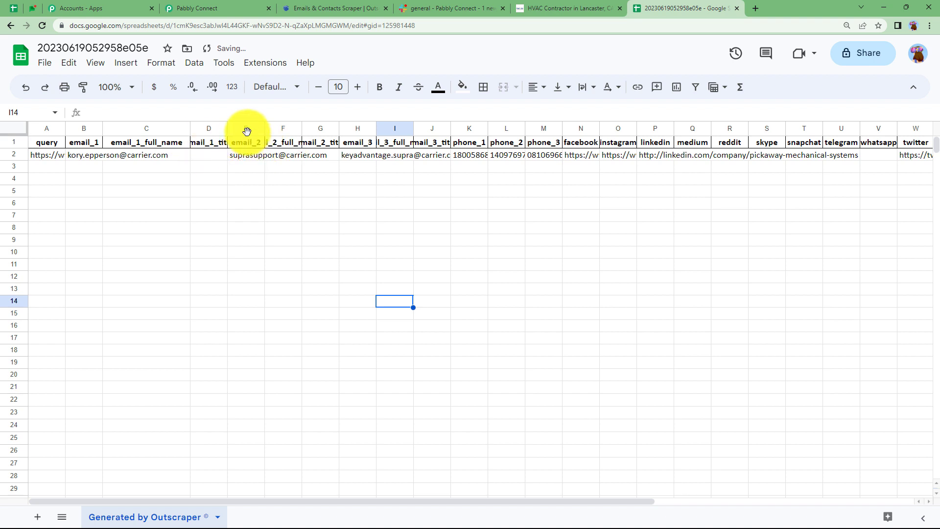
pyautogui.moveTo(264, 128); pyautogui.dragTo(317, 133)
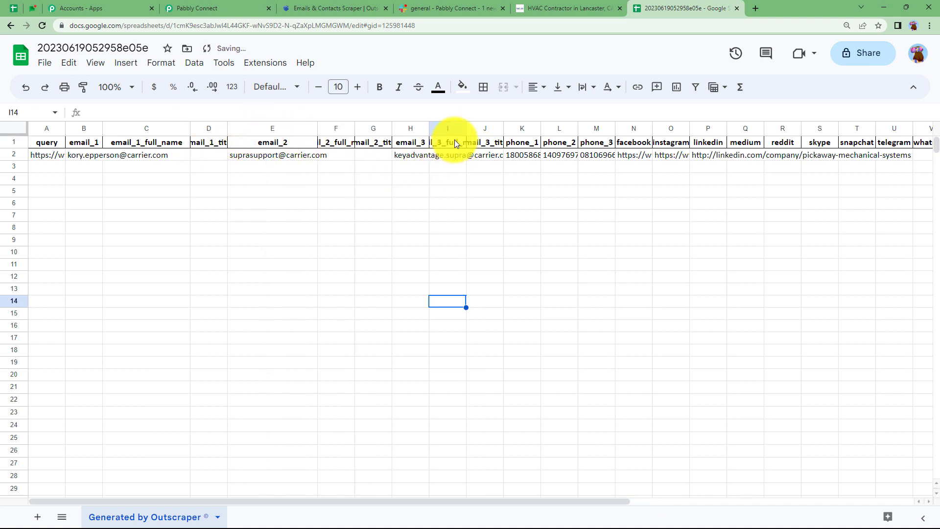
pyautogui.moveTo(468, 128); pyautogui.dragTo(517, 129)
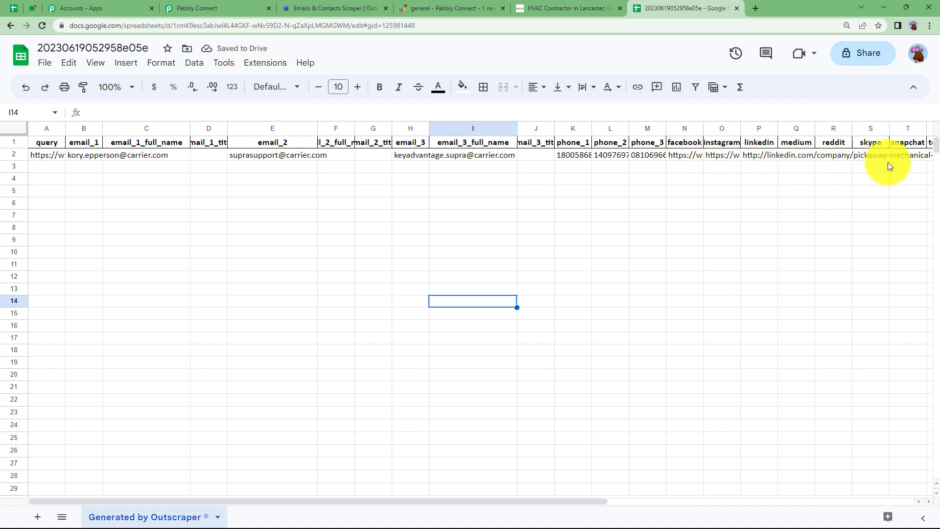
pyautogui.moveTo(593, 500)
pyautogui.mouseDown()
pyautogui.moveTo(921, 489)
pyautogui.moveTo(594, 520)
pyautogui.moveTo(579, 512)
pyautogui.mouseUp()
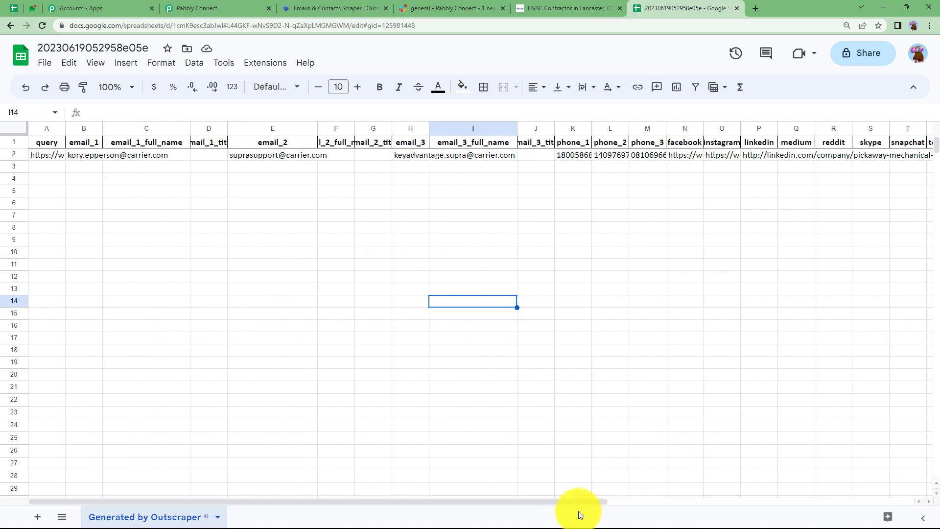
# - Return to Pabbly Connect and review the response's Results Location and product name values along with the trigger setup
pyautogui.click(249, 4)
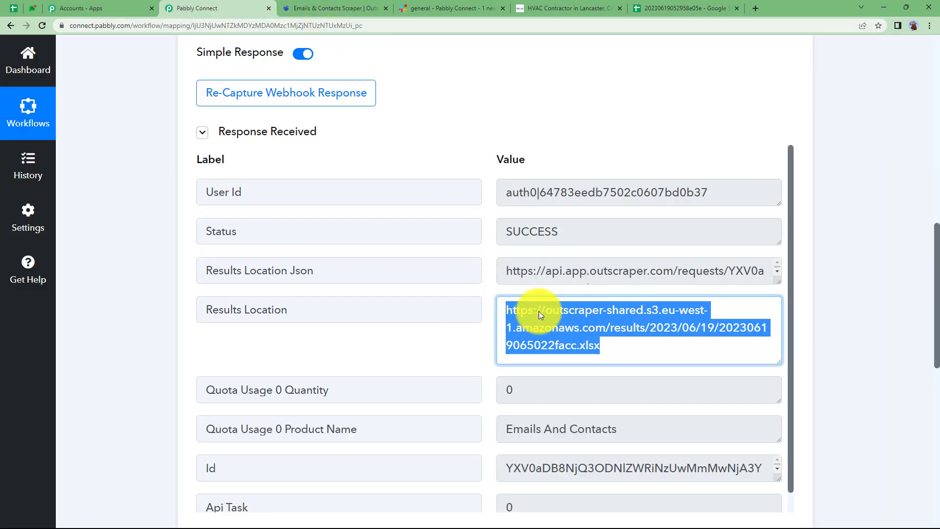
pyautogui.click(567, 362)
pyautogui.click(448, 355)
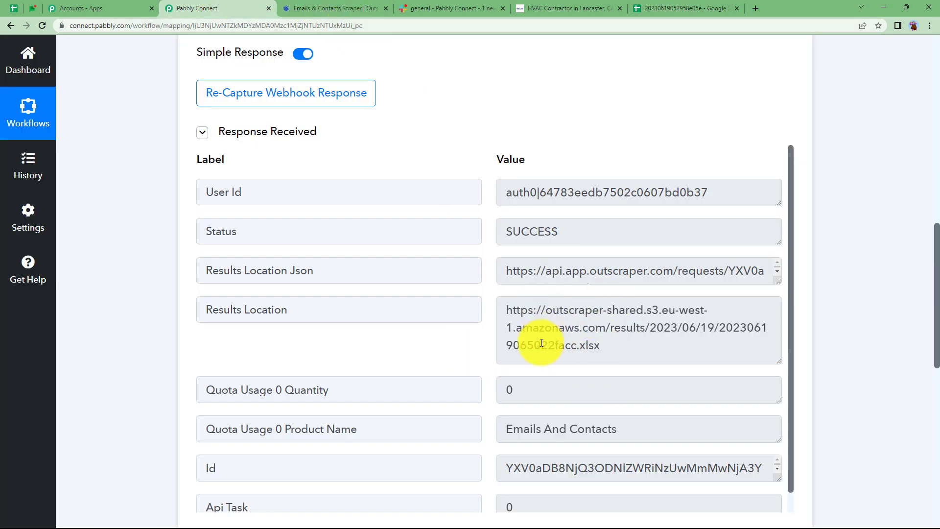
pyautogui.moveTo(633, 354); pyautogui.dragTo(458, 314)
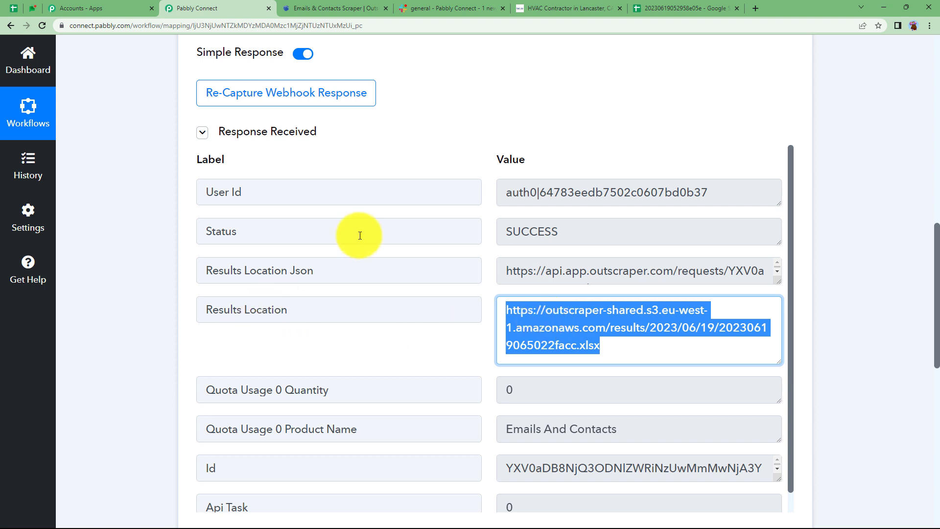
pyautogui.moveTo(659, 433); pyautogui.dragTo(497, 447)
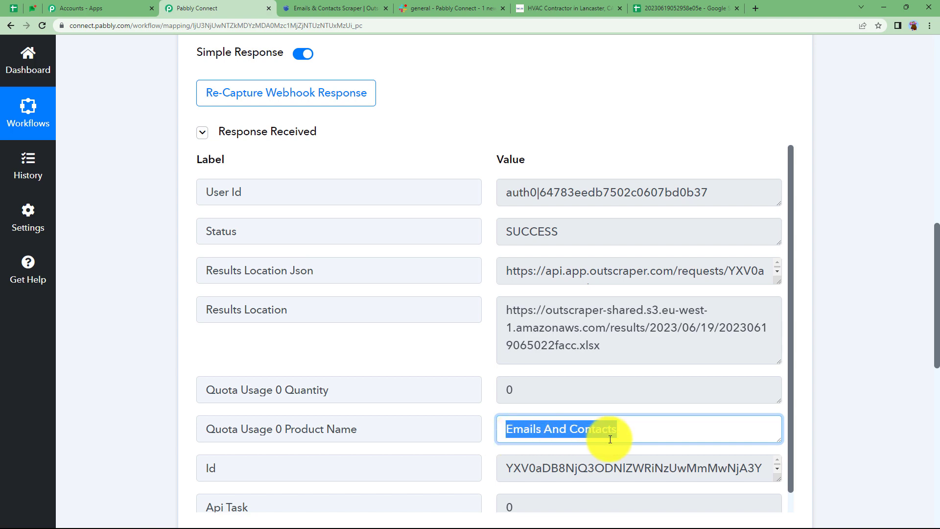
pyautogui.scroll(7, 437, 367)
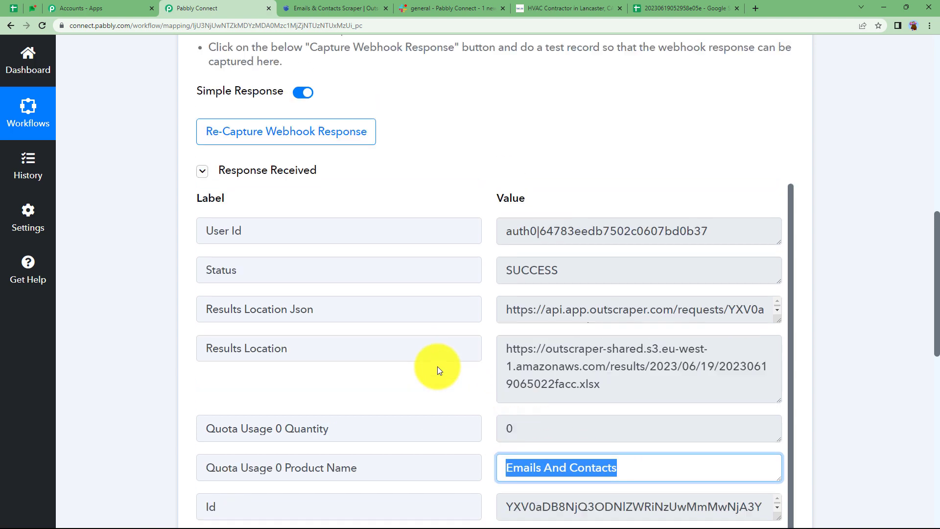
pyautogui.scroll(3, 437, 368)
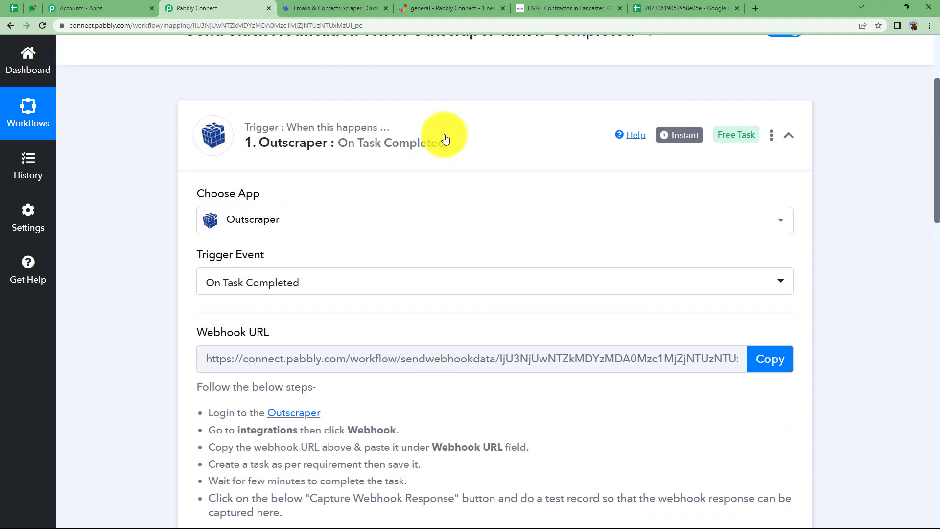
# - Collapse the Outscraper trigger and set the Slack action's event to Send Channel Message
pyautogui.click(479, 130)
pyautogui.click(434, 261)
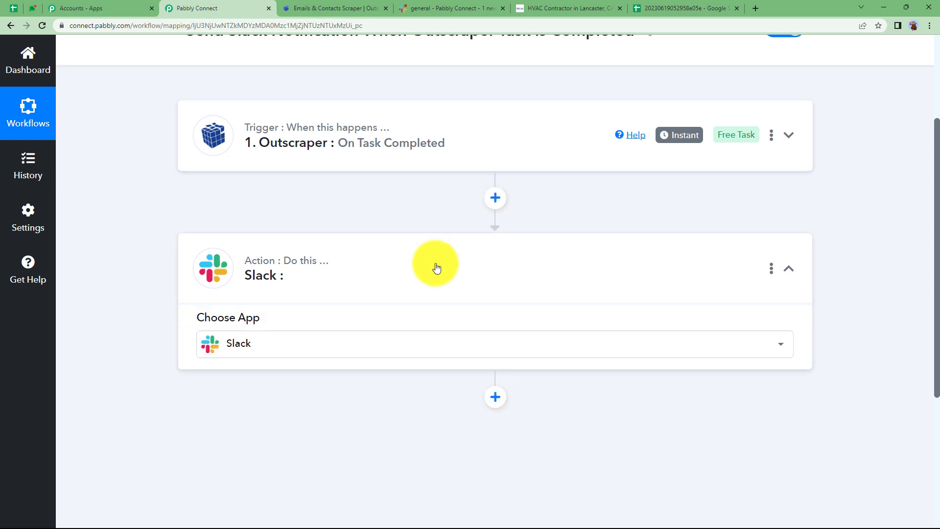
pyautogui.scroll(-2, 139, 347)
pyautogui.click(229, 325)
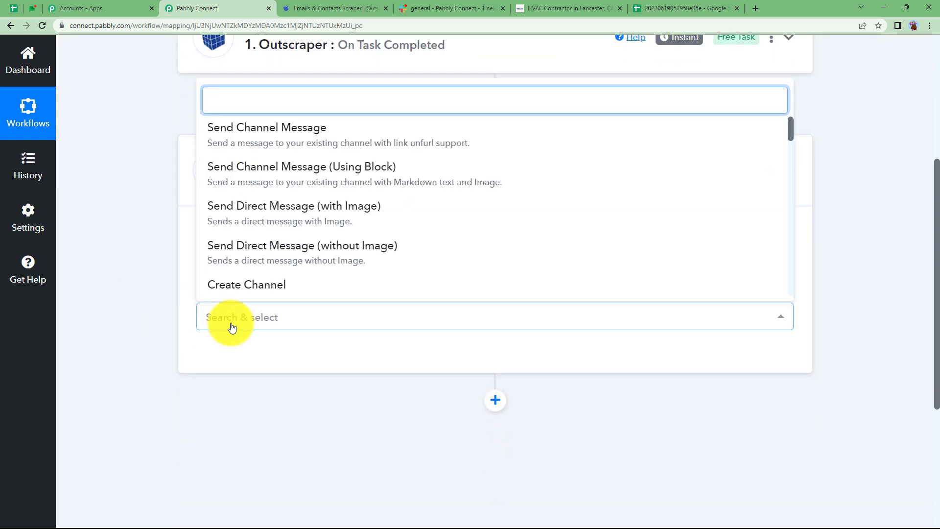
pyautogui.click(280, 145)
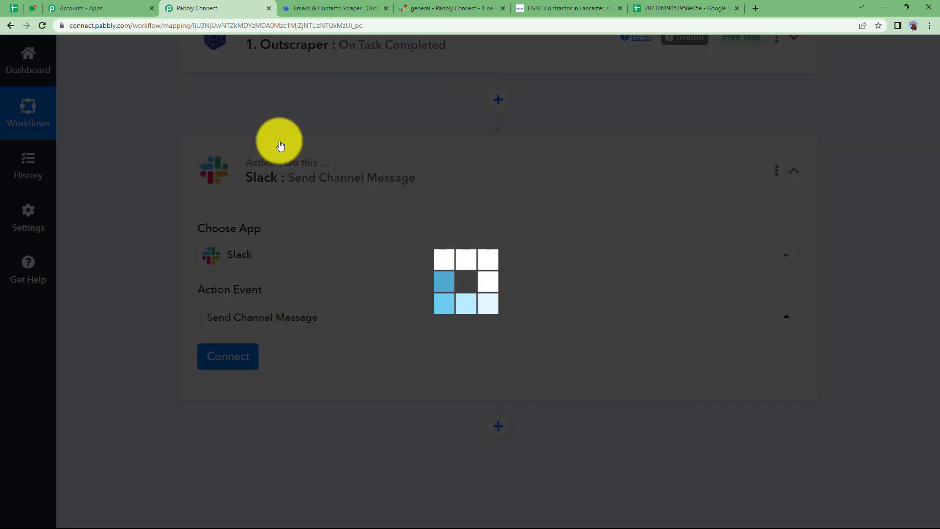
# - Start adding a new Slack connection for the Send Channel Message action
pyautogui.click(228, 367)
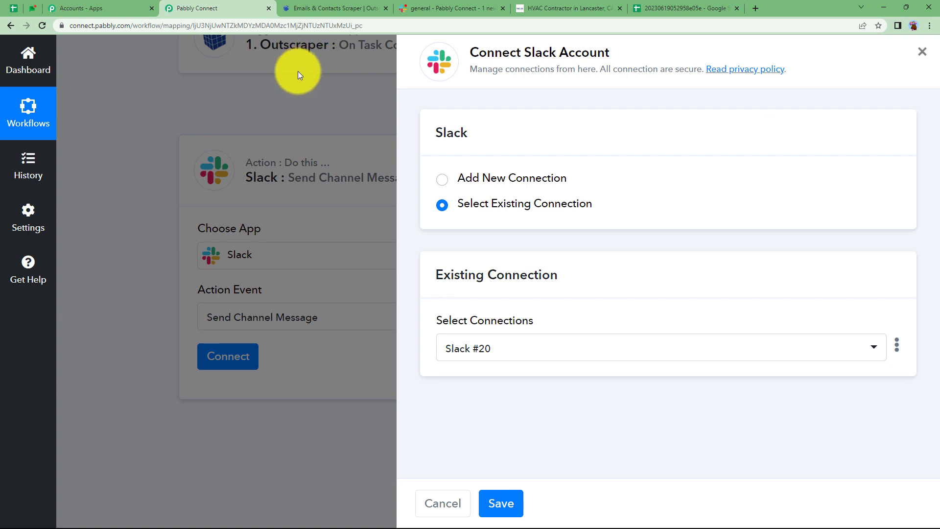
pyautogui.click(486, 179)
pyautogui.click(501, 333)
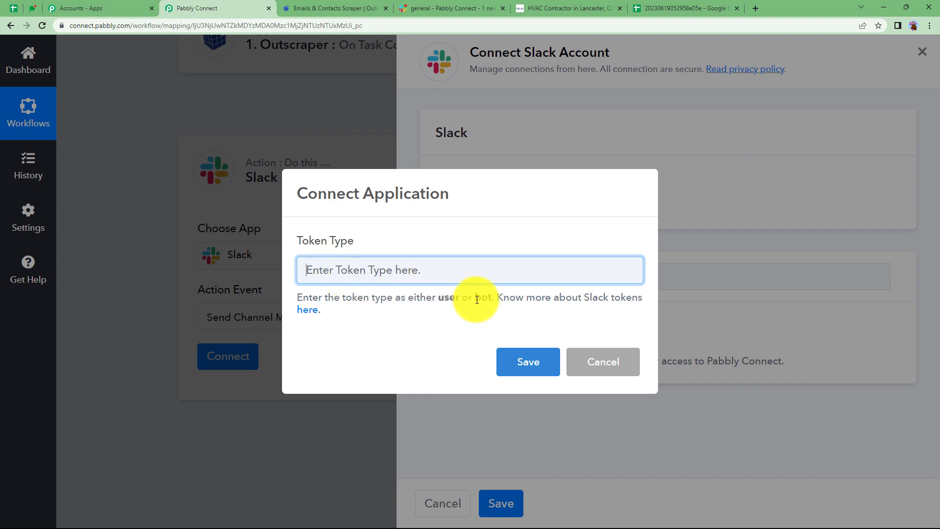
# - Open the Slack token types help article and examine the permissions granted by the user and bot tokens
pyautogui.click(313, 310)
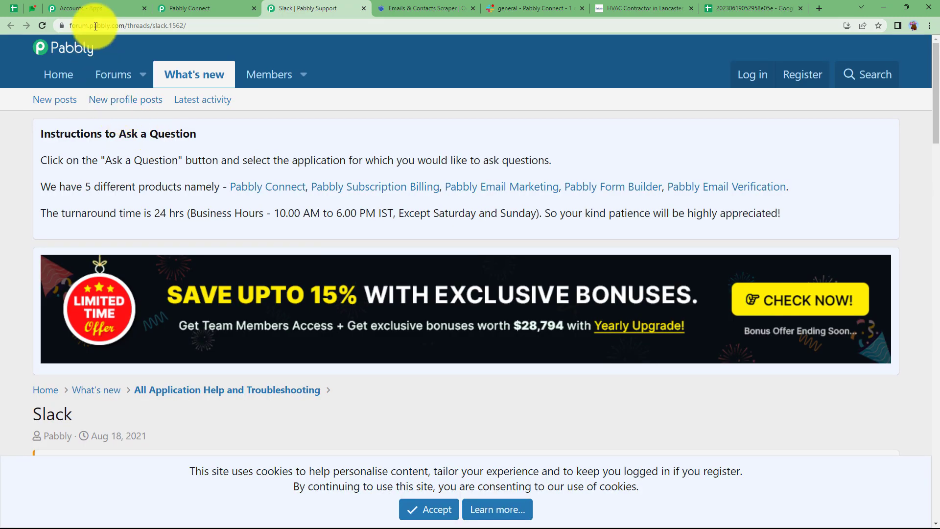
pyautogui.scroll(-8, 194, 345)
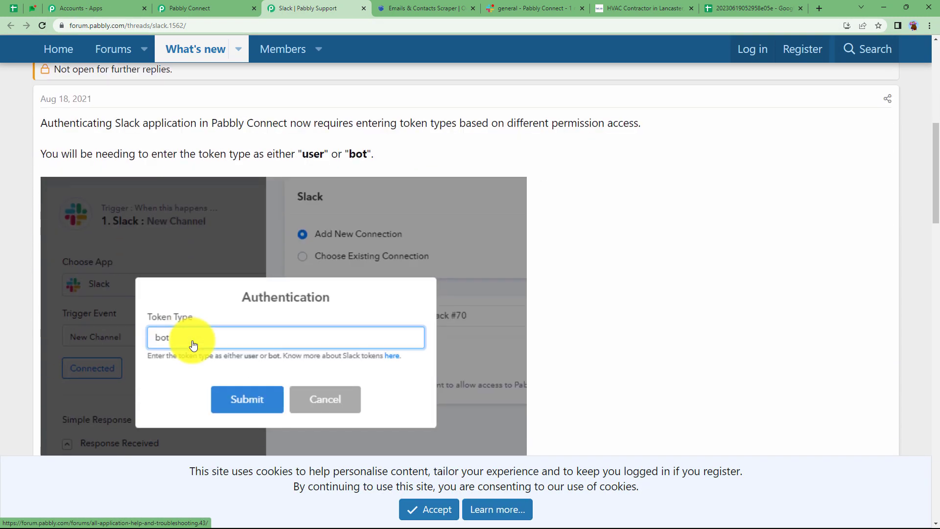
pyautogui.scroll(-7, 193, 345)
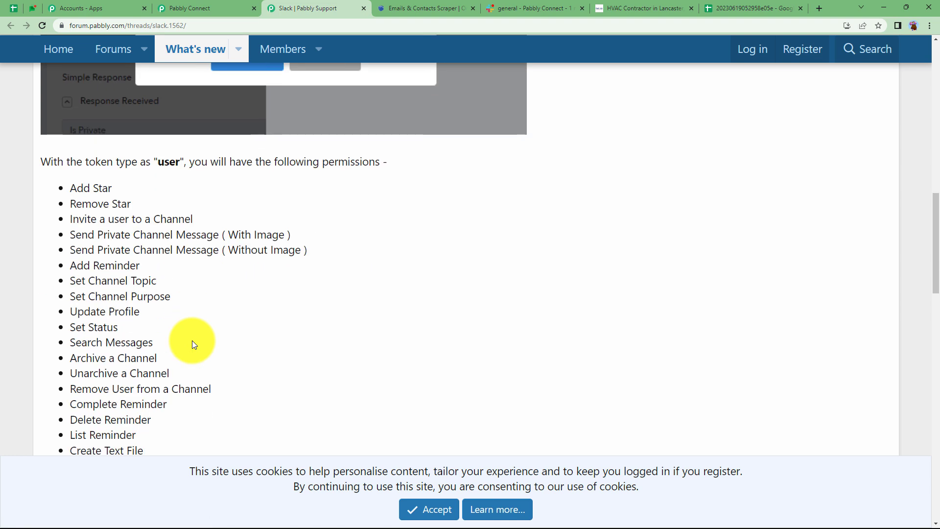
pyautogui.scroll(-1, 117, 304)
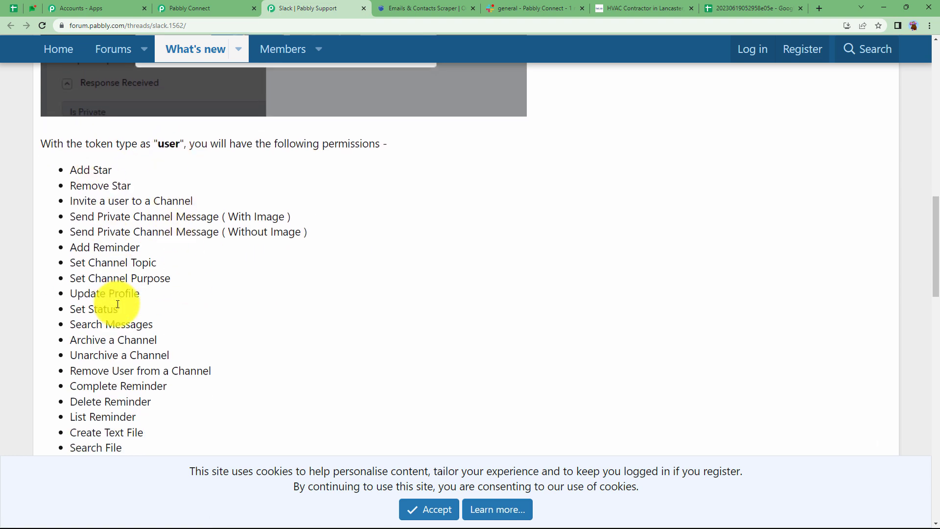
pyautogui.scroll(-9, 117, 304)
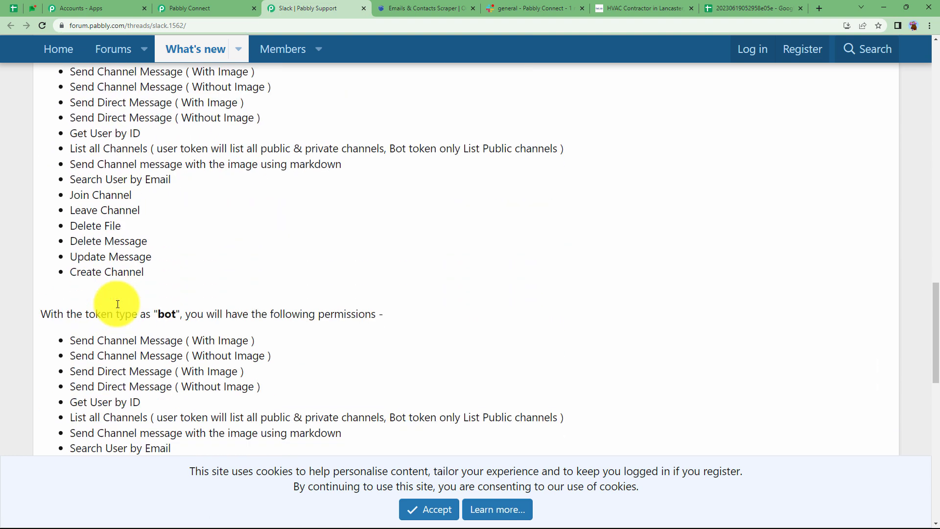
pyautogui.scroll(-4, 118, 304)
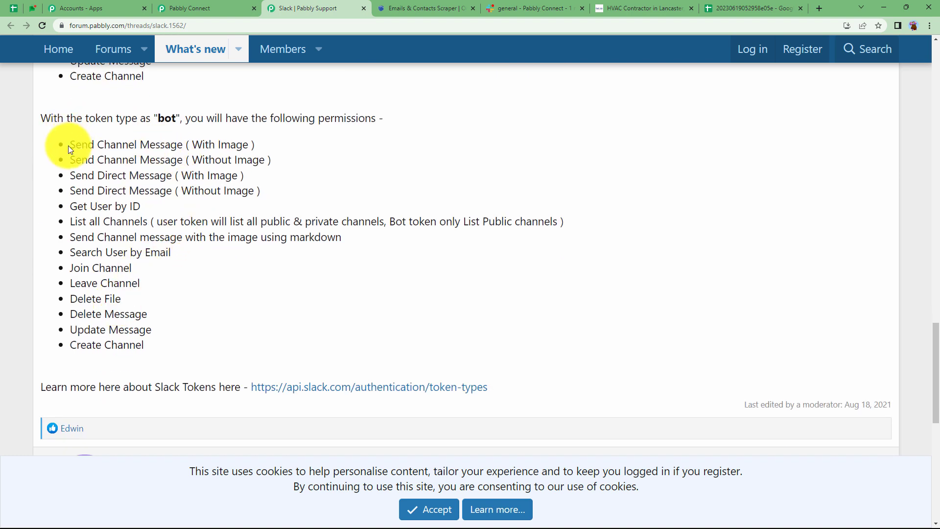
pyautogui.moveTo(69, 145); pyautogui.dragTo(219, 151)
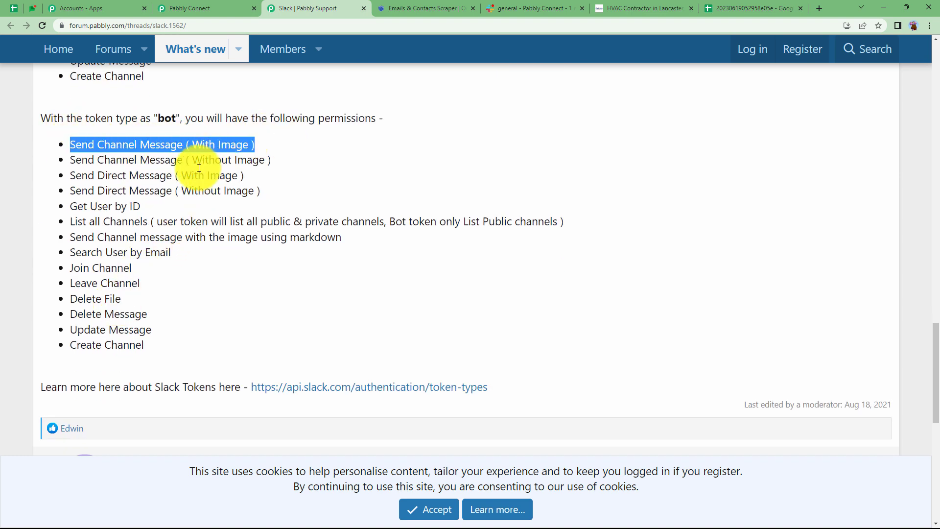
# - Return to Pabbly Connect, enter bot as the token type and authorize access to the Slack workspace
pyautogui.click(206, 8)
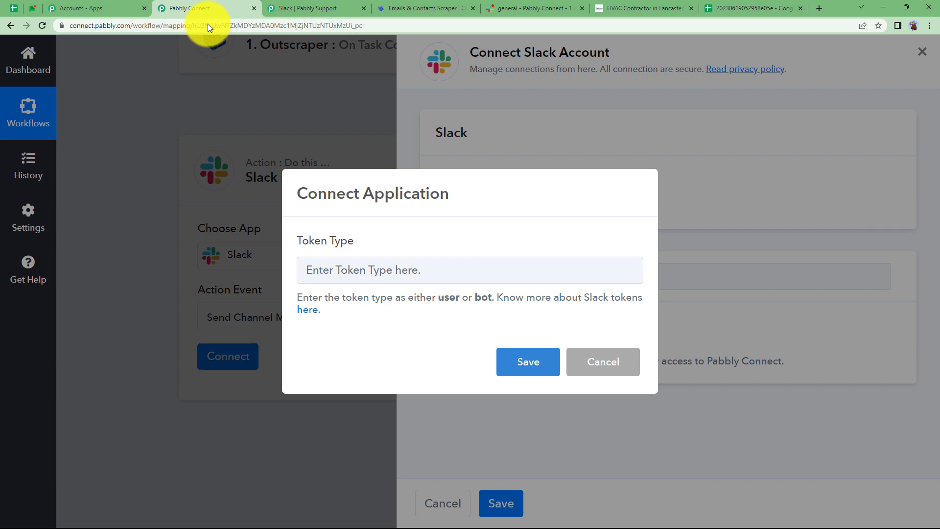
pyautogui.click(339, 275)
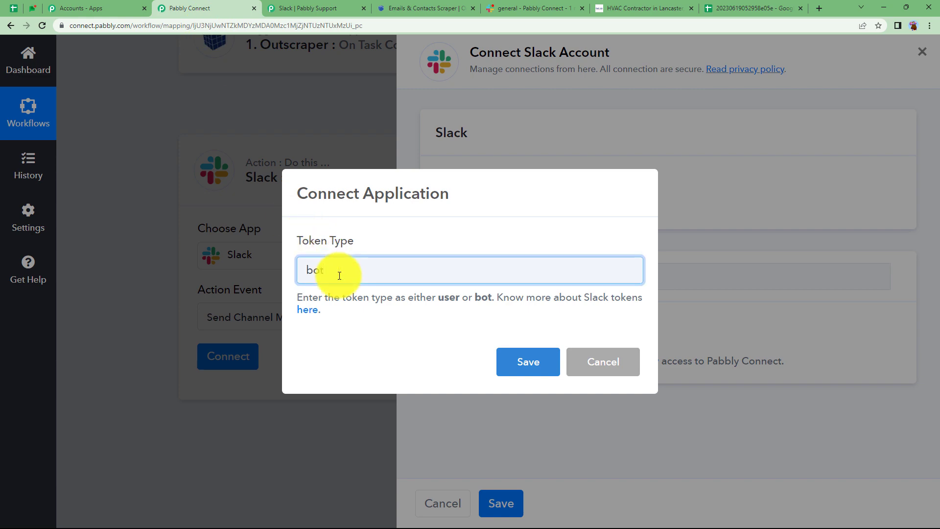
pyautogui.press('Return')
pyautogui.scroll(-5, 243, 230)
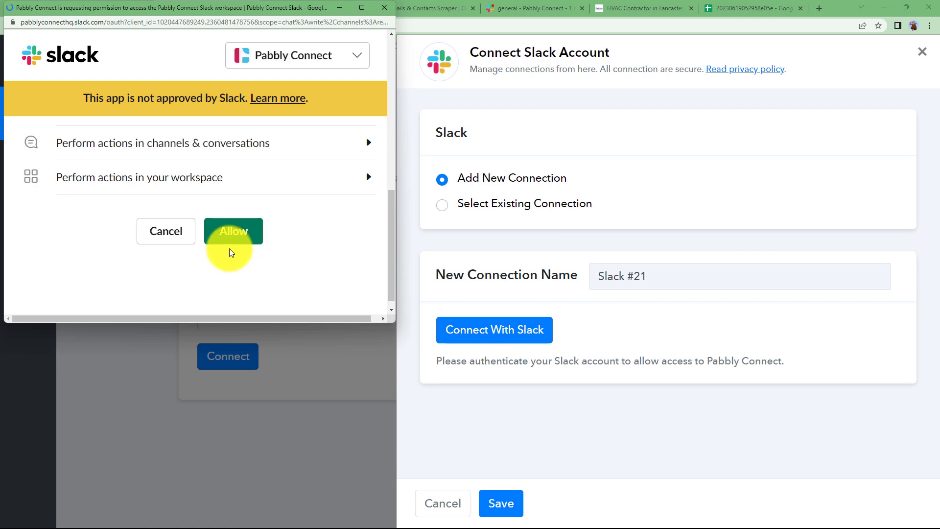
pyautogui.click(242, 234)
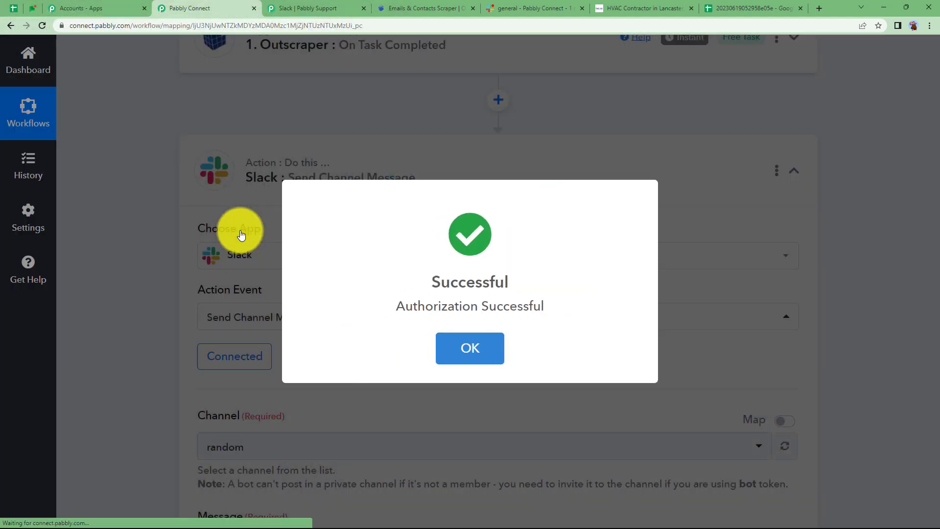
# - Switch to Slack, view the daily-task channel and return to the action setup in Pabbly Connect
pyautogui.scroll(-2, 143, 333)
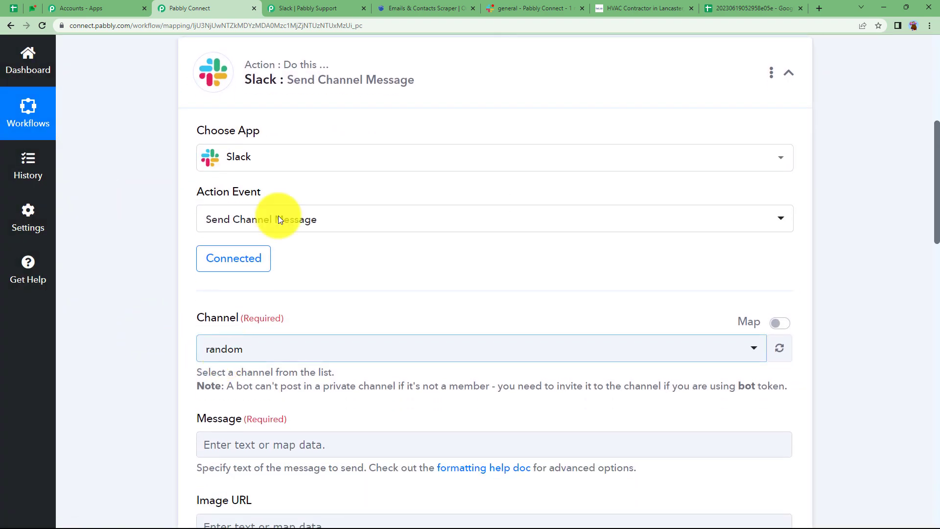
pyautogui.click(539, 8)
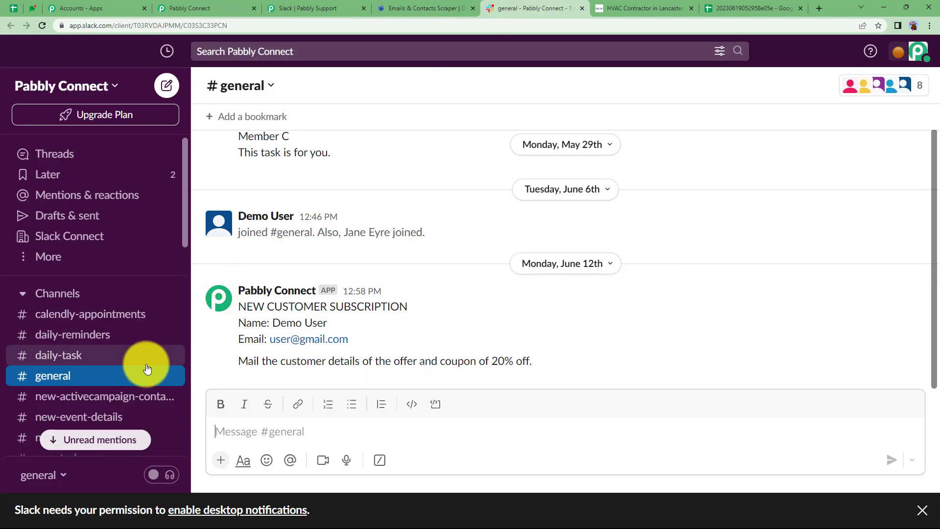
pyautogui.click(123, 362)
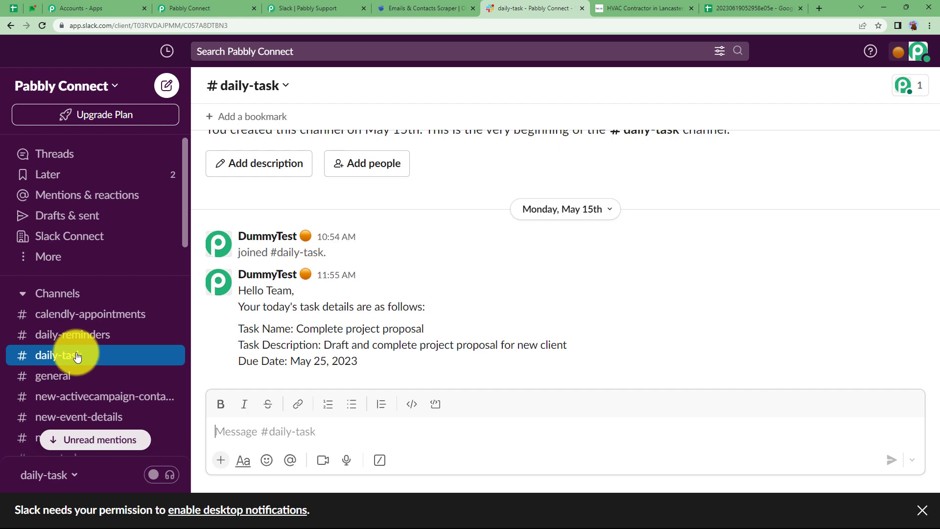
pyautogui.click(311, 5)
pyautogui.click(220, 7)
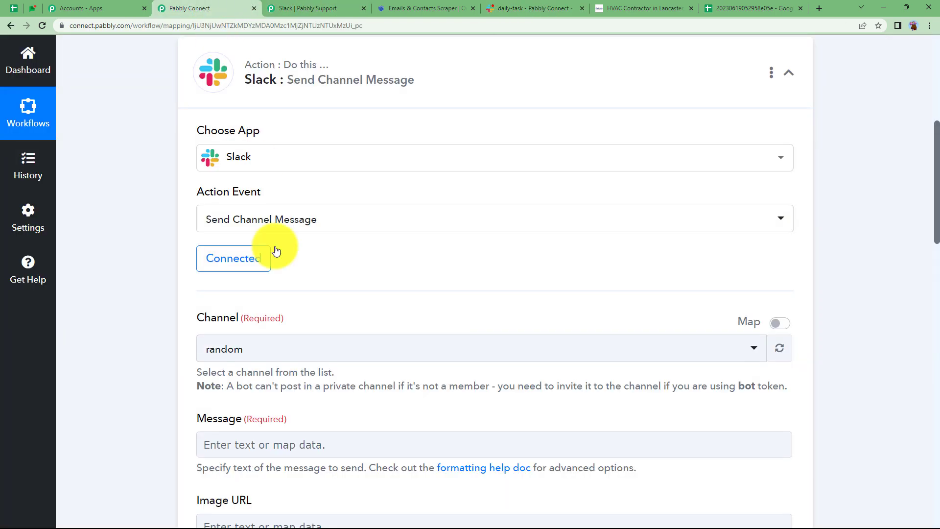
# - Set the Slack message's channel to daily-task
pyautogui.click(223, 357)
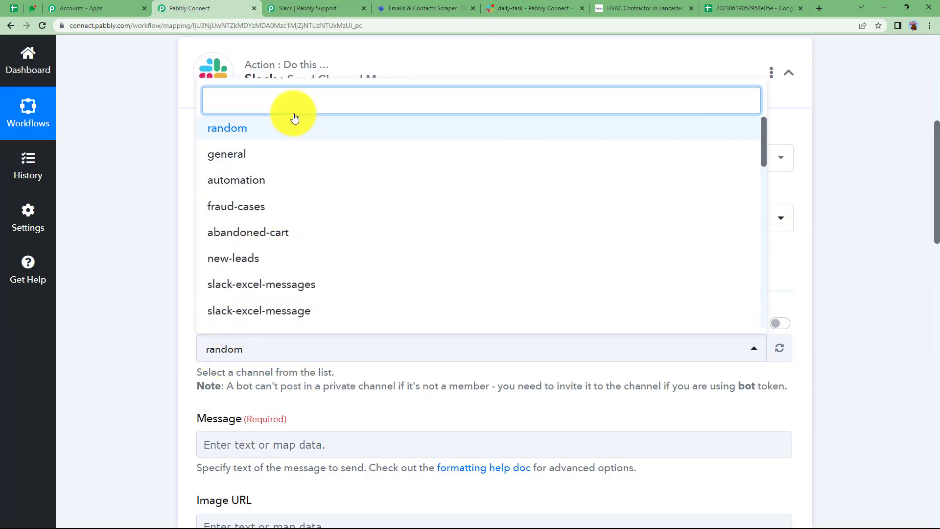
pyautogui.write('daily')
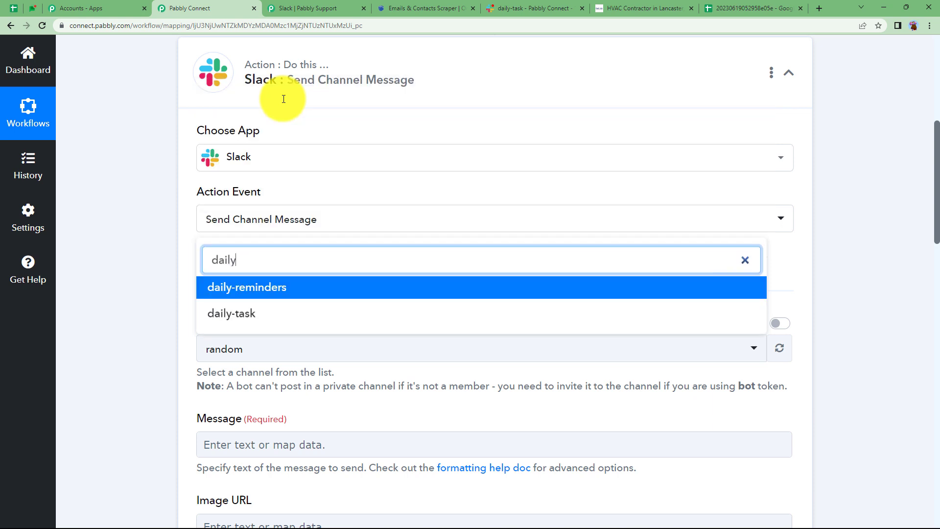
pyautogui.click(281, 312)
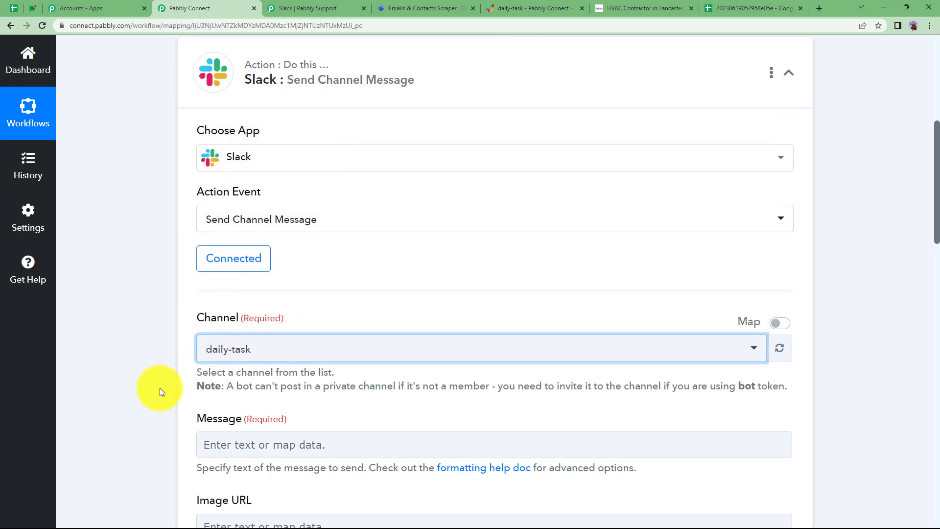
# - Begin the Slack message with the mapped Quota Usage 0 Product Name followed by "Scraper:"
pyautogui.scroll(-3, 159, 388)
pyautogui.click(240, 299)
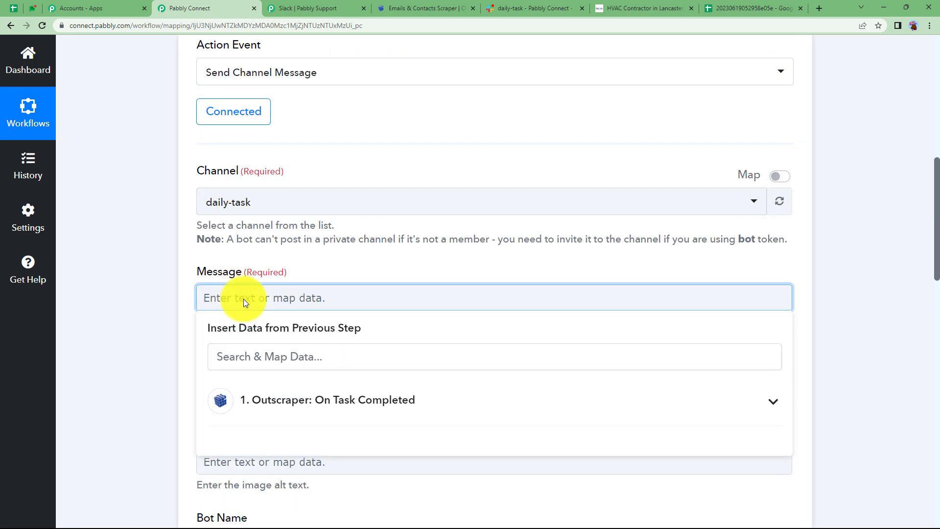
pyautogui.click(327, 399)
pyautogui.click(324, 507)
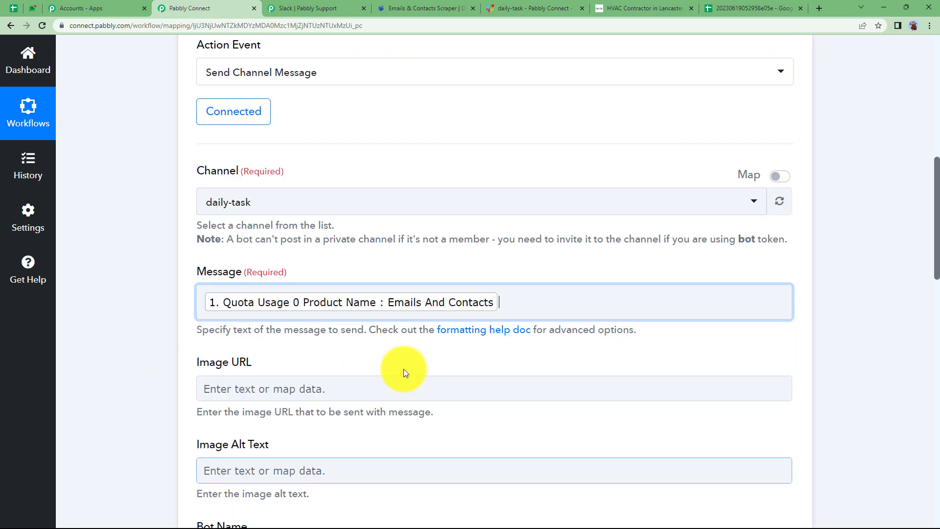
pyautogui.click(542, 316)
pyautogui.write('Scraper')
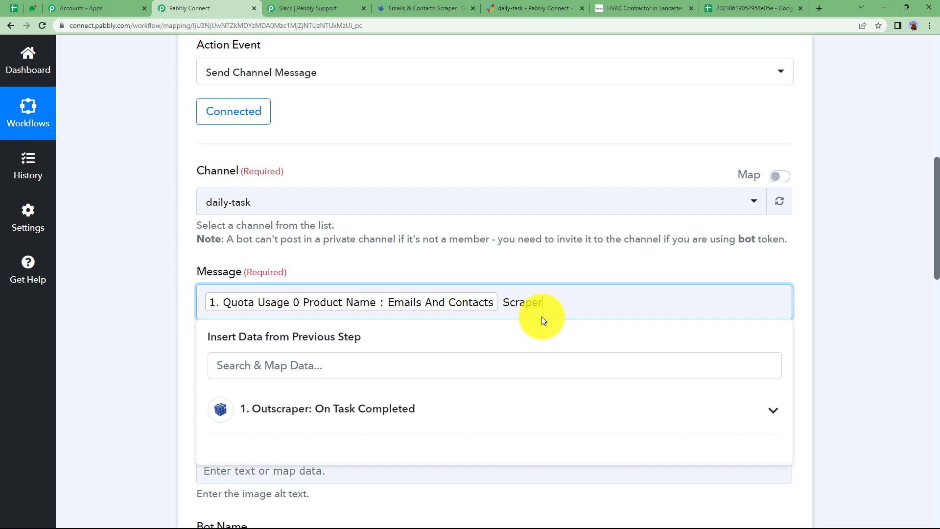
pyautogui.write(':')
# - Add the line "Here is the data:" to the message and map the Outscraper Results Location after it
pyautogui.press('Return')
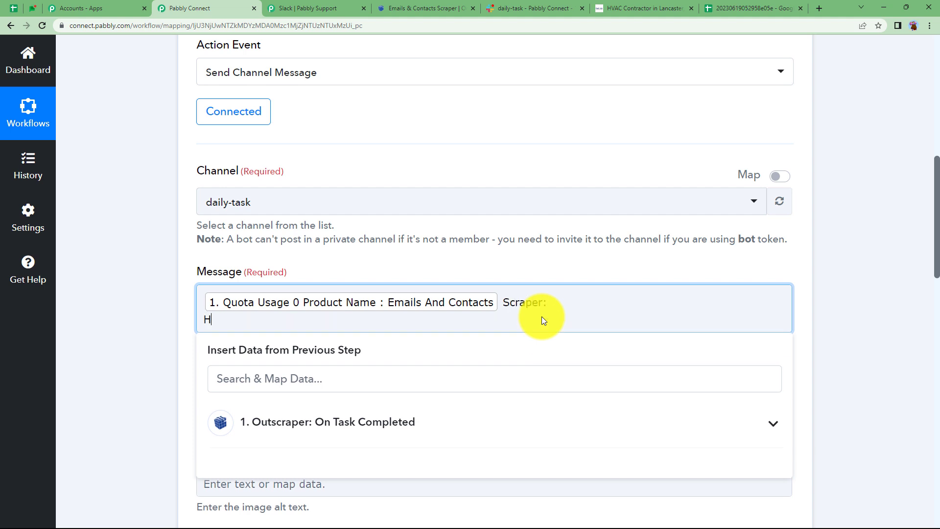
pyautogui.write('Here is the data:')
pyautogui.click(221, 421)
pyautogui.scroll(-3, 227, 474)
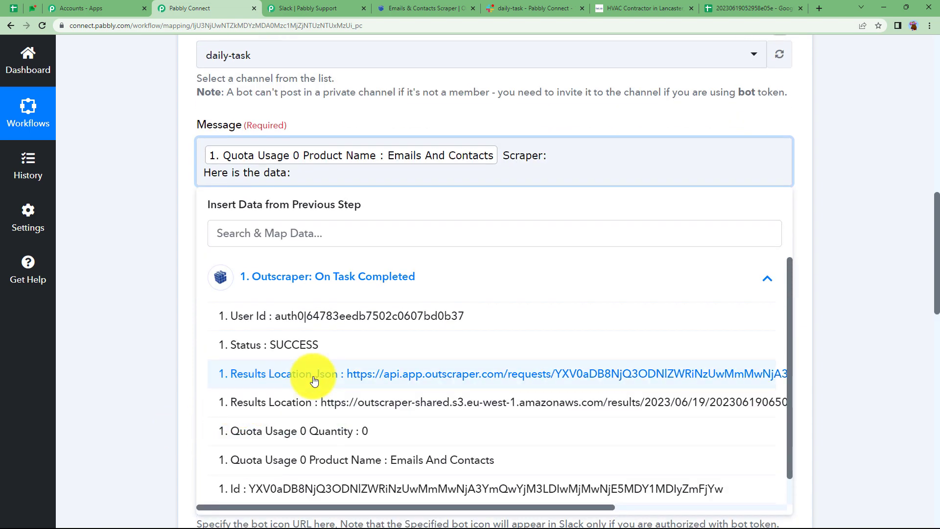
pyautogui.click(302, 404)
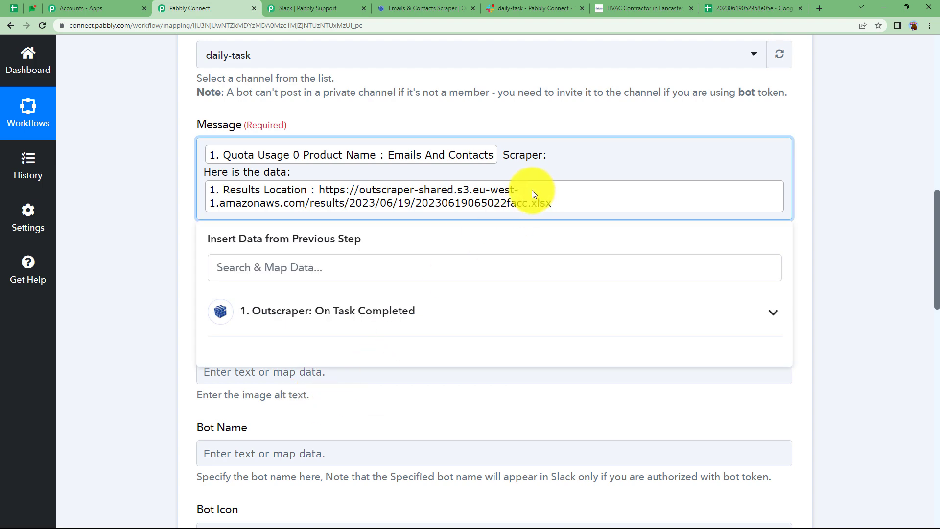
# - View the Outscraper results spreadsheet, return to Pabbly Connect and close the message's data mapping list
pyautogui.click(729, 8)
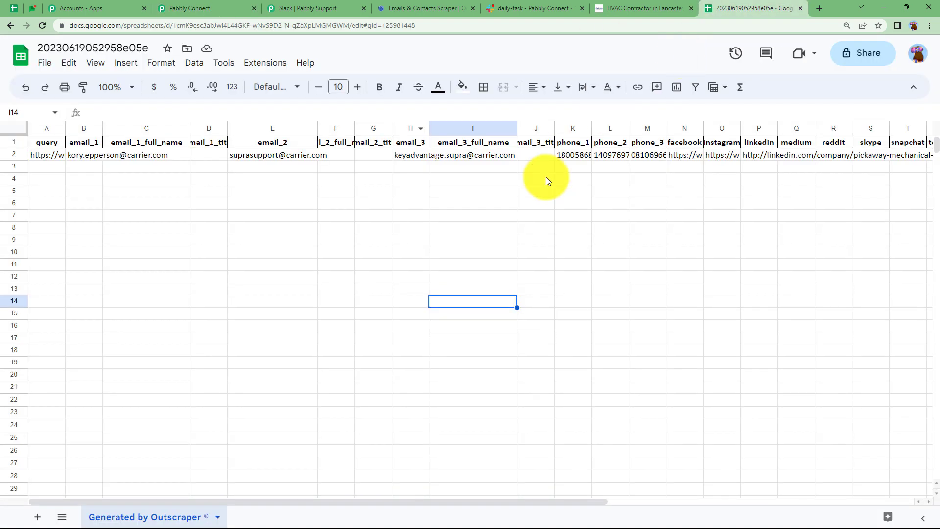
pyautogui.click(205, 8)
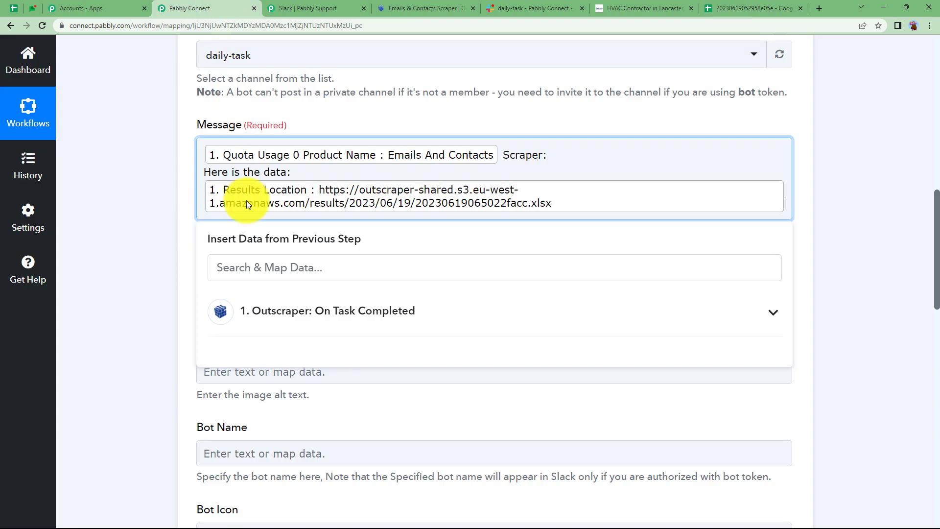
pyautogui.click(151, 324)
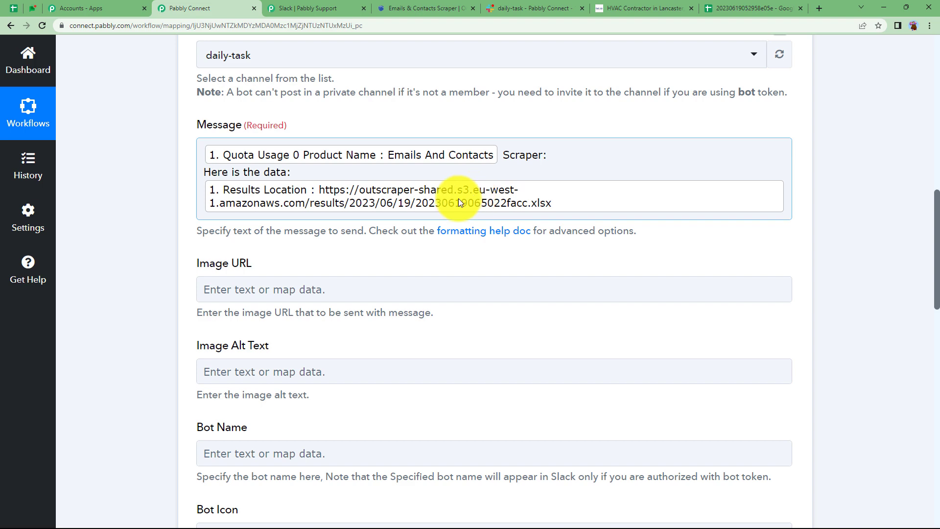
# - Save the Slack Send Channel Message action with its remaining optional fields unchanged and send a test request
pyautogui.click(158, 280)
pyautogui.scroll(-1, 159, 327)
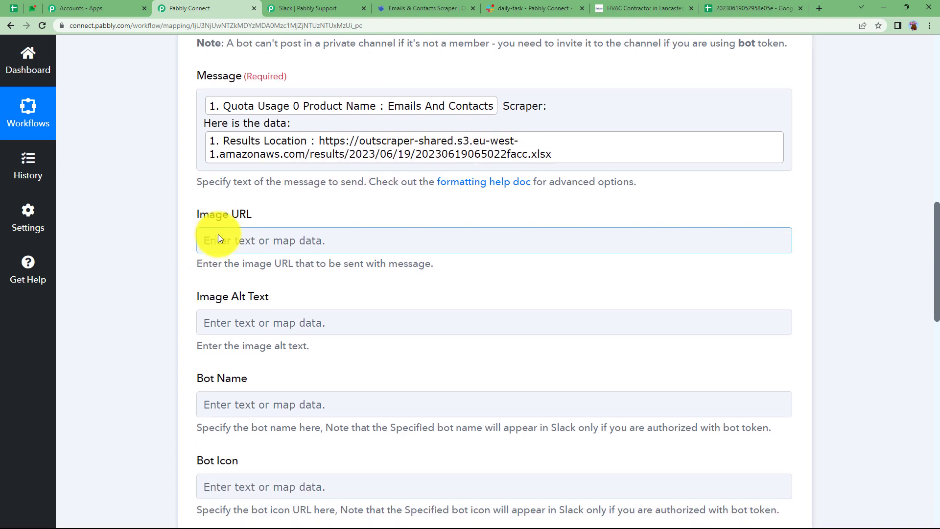
pyautogui.scroll(-5, 175, 416)
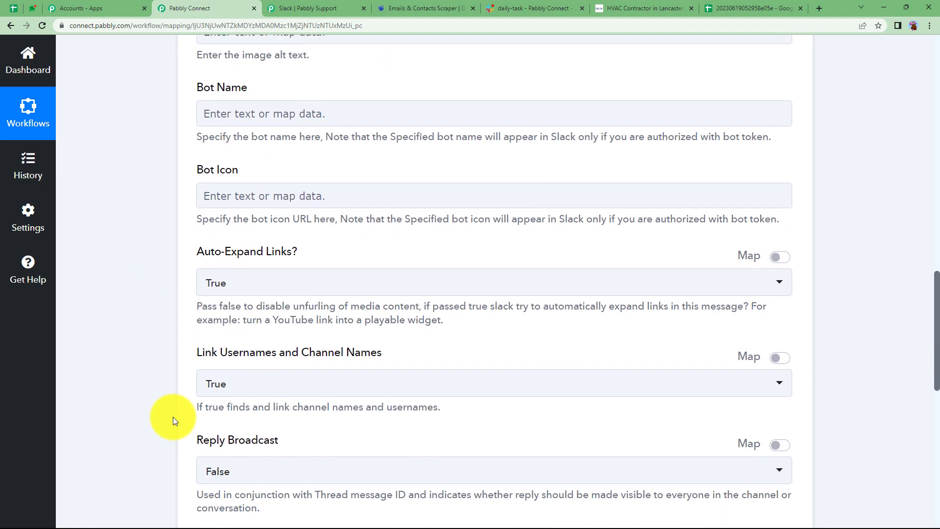
pyautogui.scroll(-2, 172, 416)
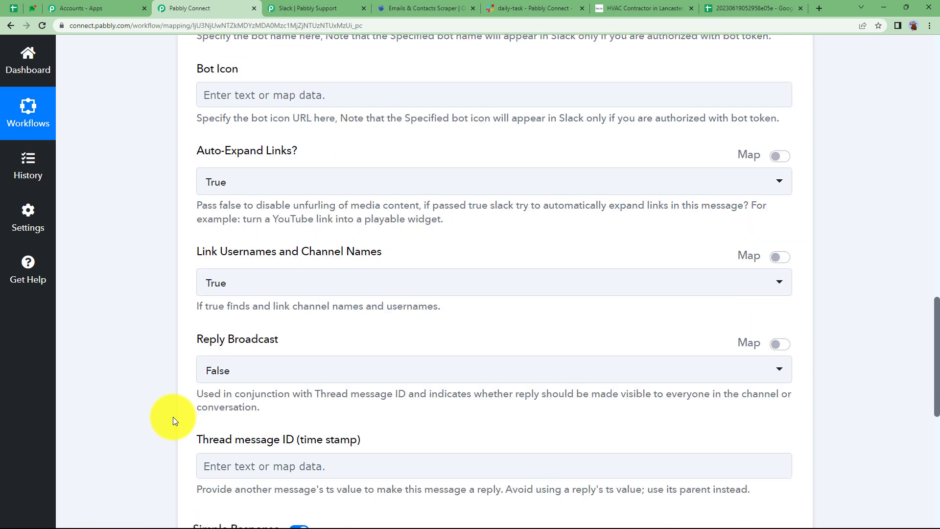
pyautogui.scroll(-4, 172, 416)
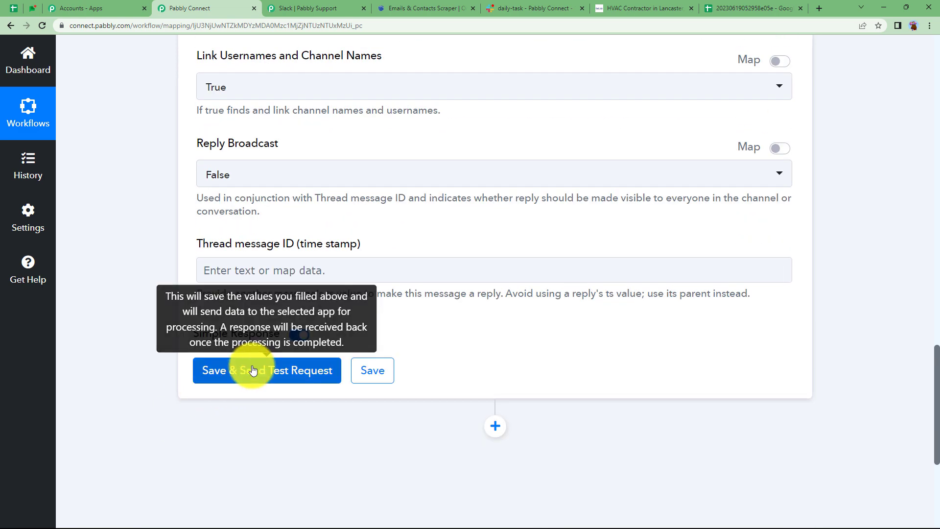
pyautogui.click(252, 373)
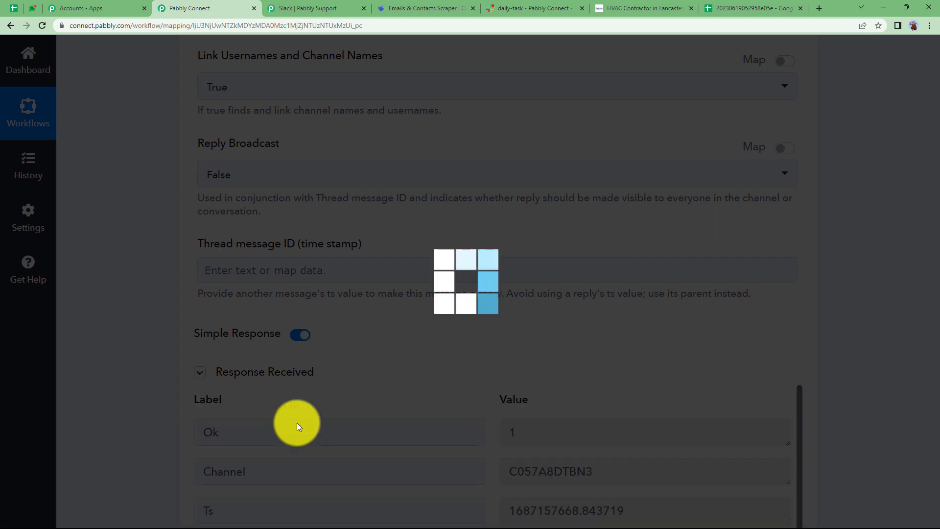
# - Review the response received for the Slack test request and collapse the Slack action
pyautogui.scroll(-5, 485, 424)
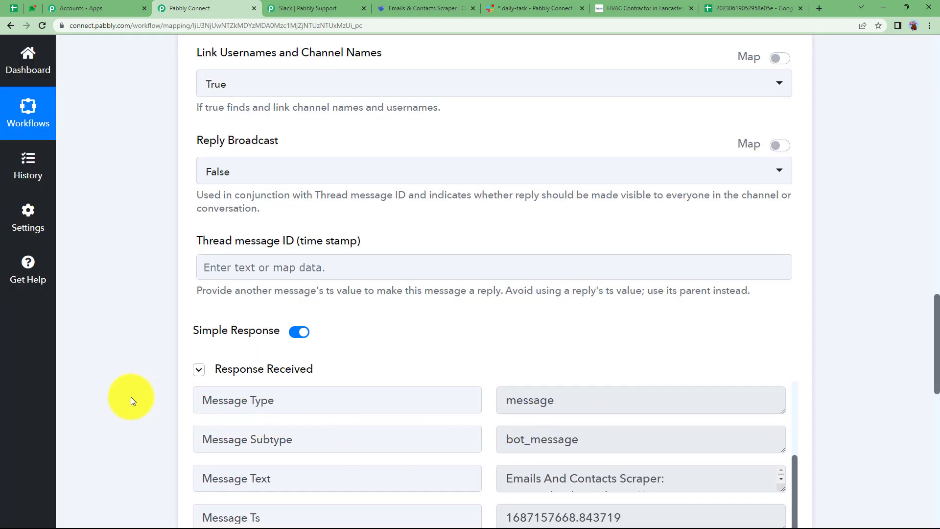
pyautogui.scroll(-3, 131, 396)
pyautogui.scroll(-2, 498, 338)
pyautogui.scroll(-5, 490, 363)
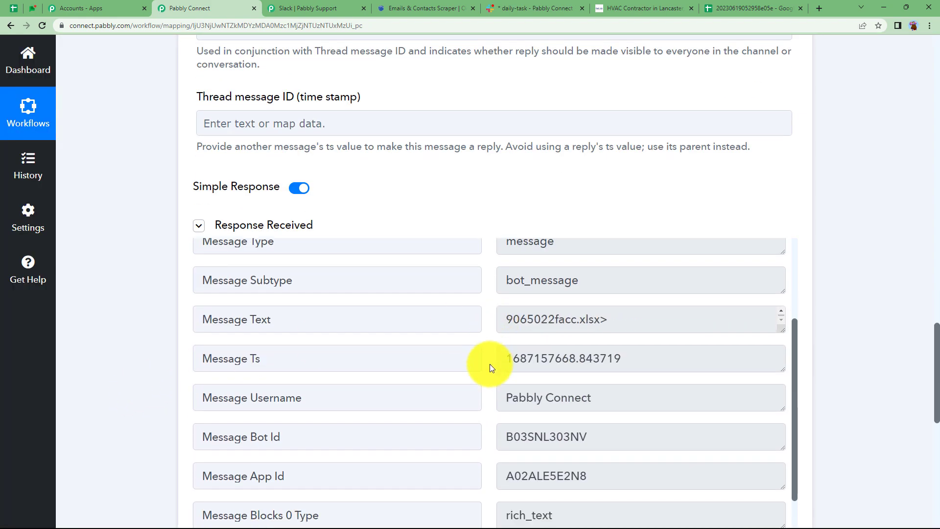
pyautogui.scroll(10, 490, 363)
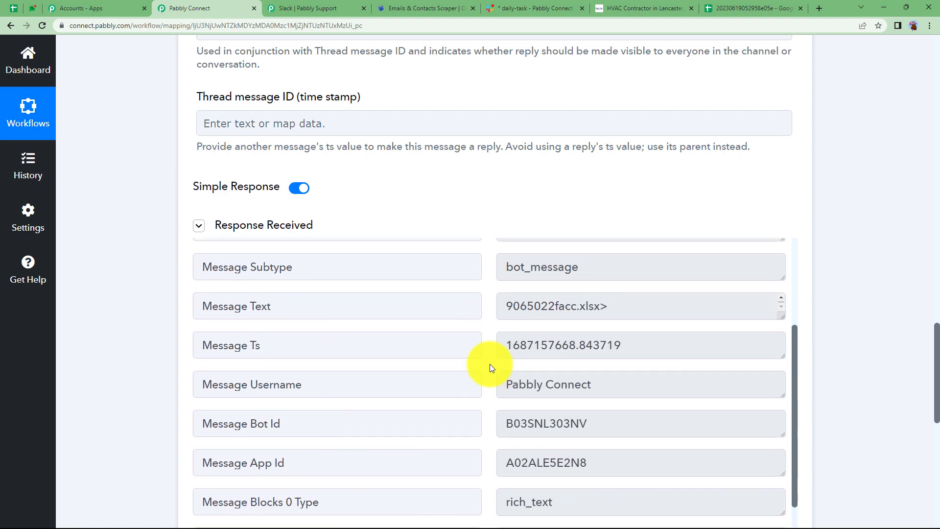
pyautogui.scroll(20, 121, 361)
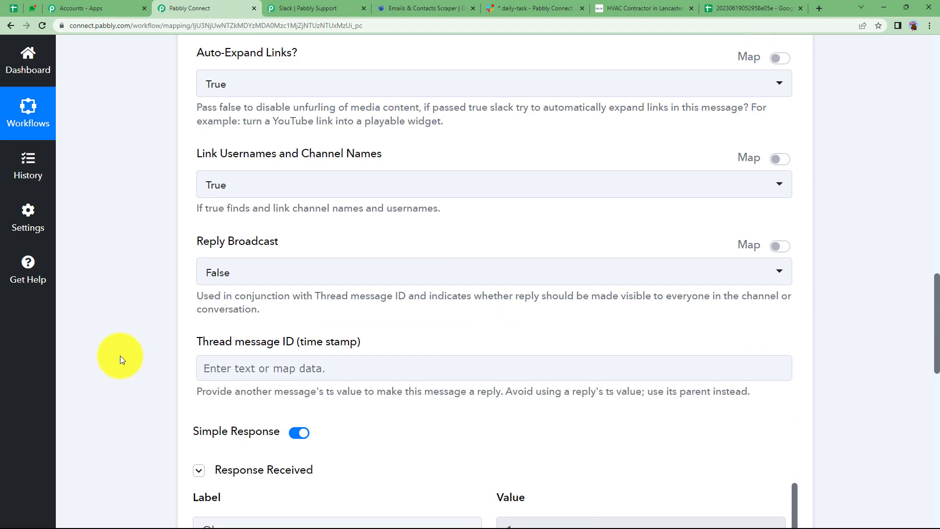
pyautogui.scroll(1, 119, 355)
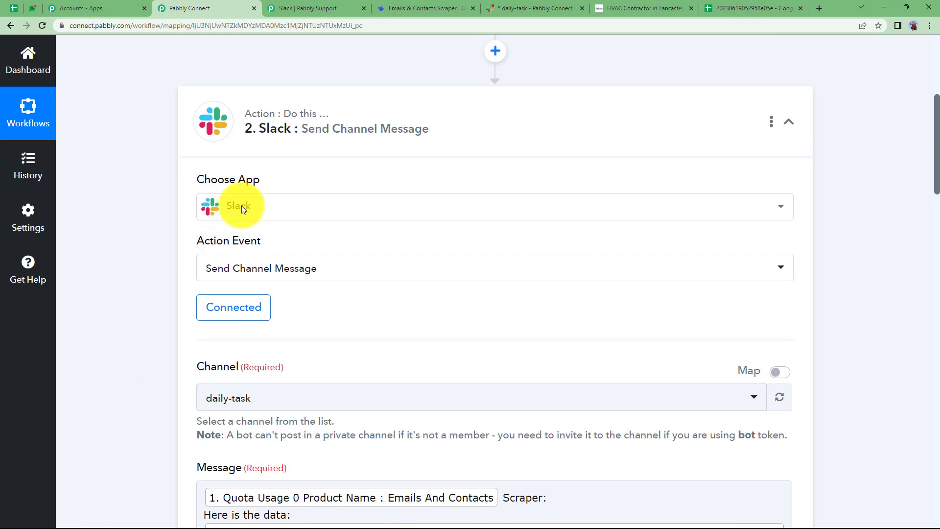
pyautogui.click(304, 146)
# - Switch to Slack, check the Pabbly Connect test message in the daily-task channel, and return to Pabbly Connect
pyautogui.click(516, 4)
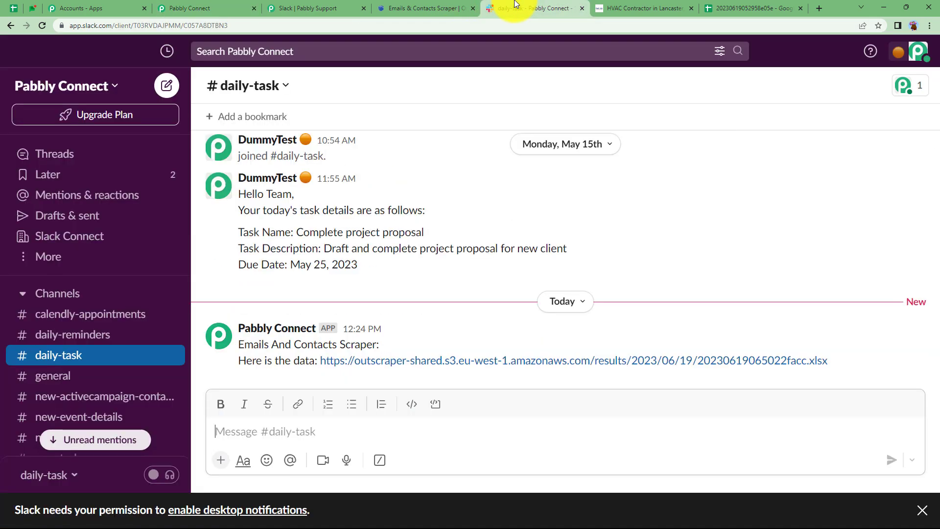
pyautogui.click(272, 328)
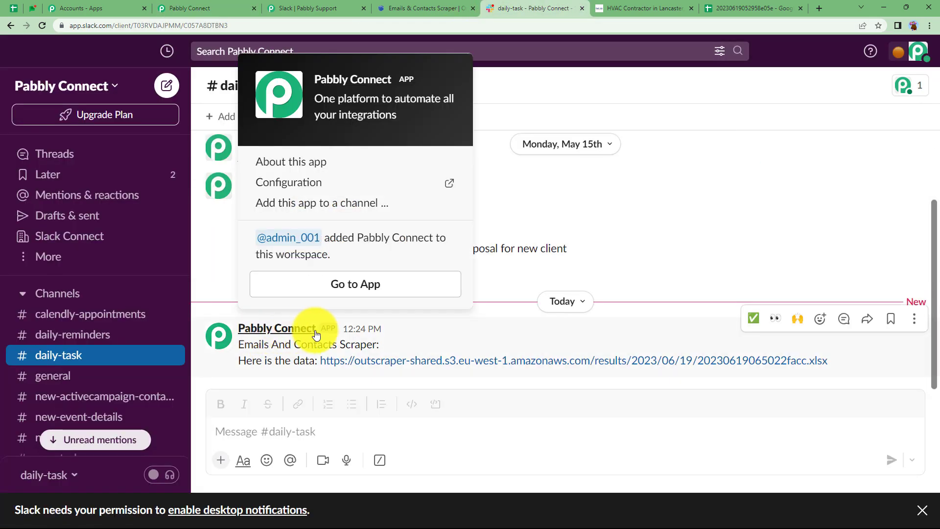
pyautogui.click(332, 336)
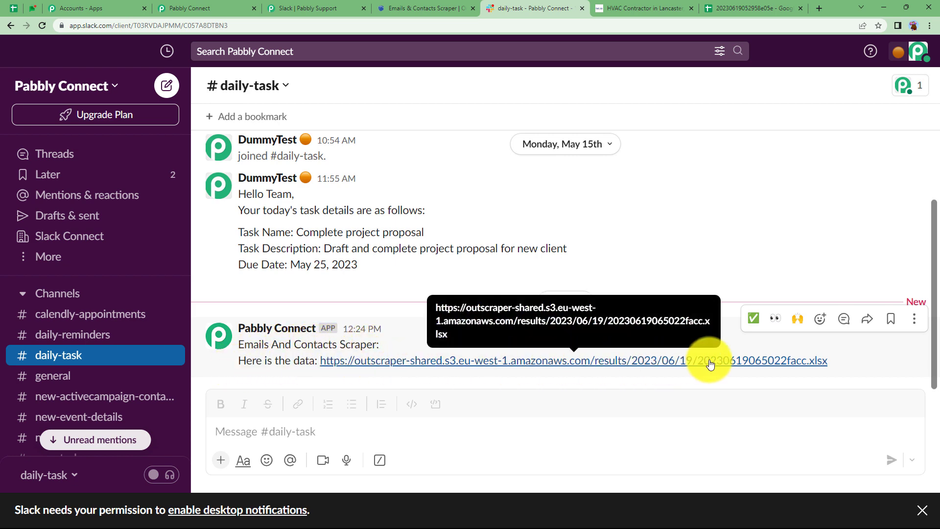
pyautogui.click(725, 7)
pyautogui.click(196, 8)
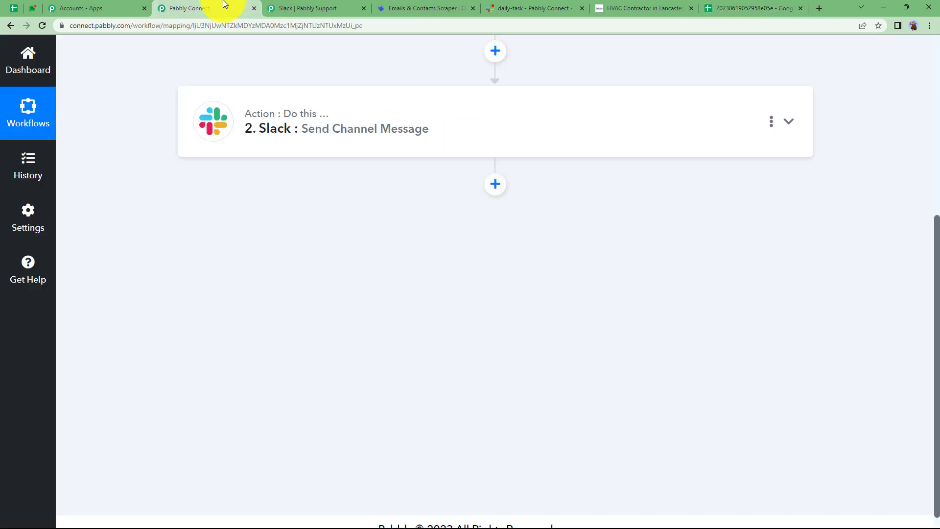
# - Expand the Outscraper On Task Completed trigger, review its captured webhook response, and collapse it again
pyautogui.scroll(5, 282, 281)
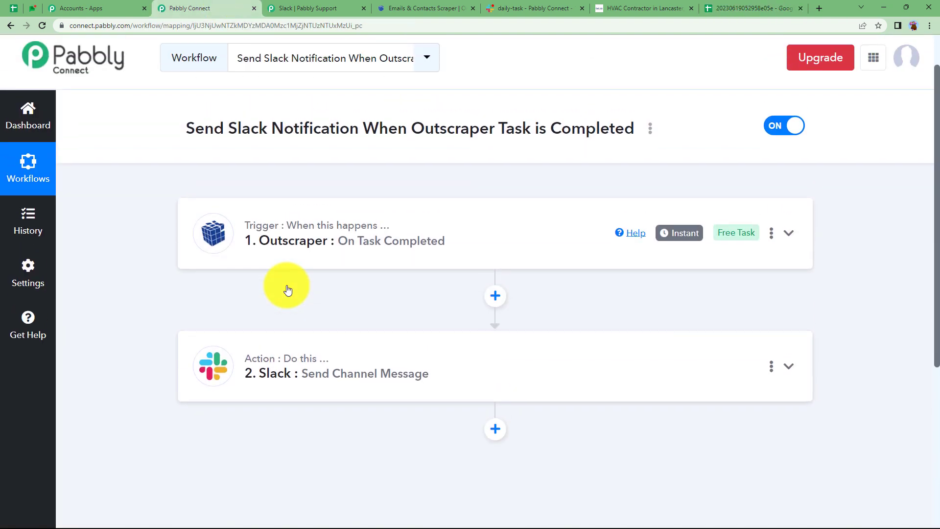
pyautogui.click(305, 253)
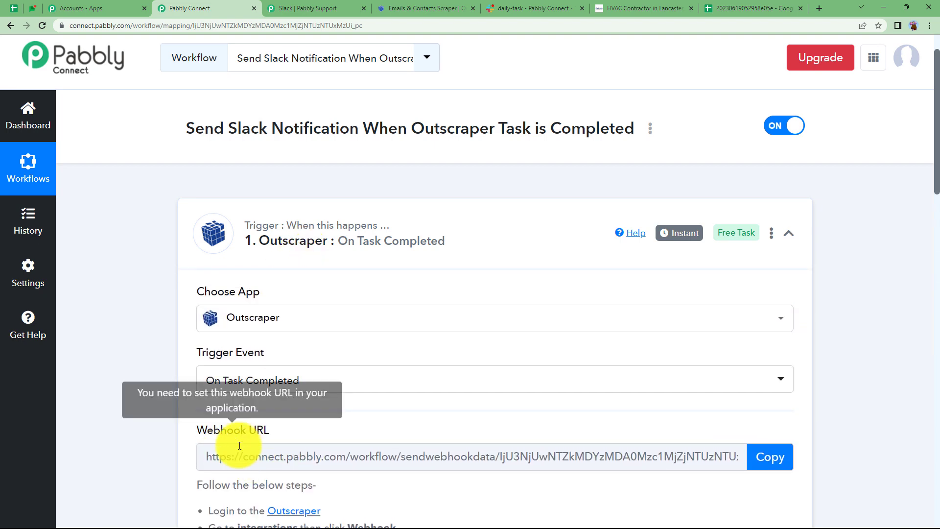
pyautogui.scroll(-12, 175, 446)
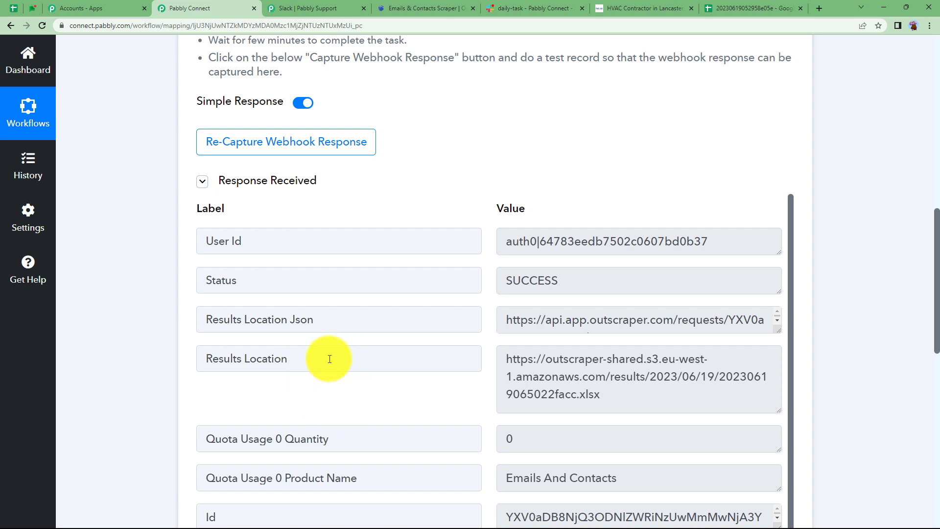
pyautogui.scroll(-1, 294, 386)
pyautogui.scroll(1, 221, 277)
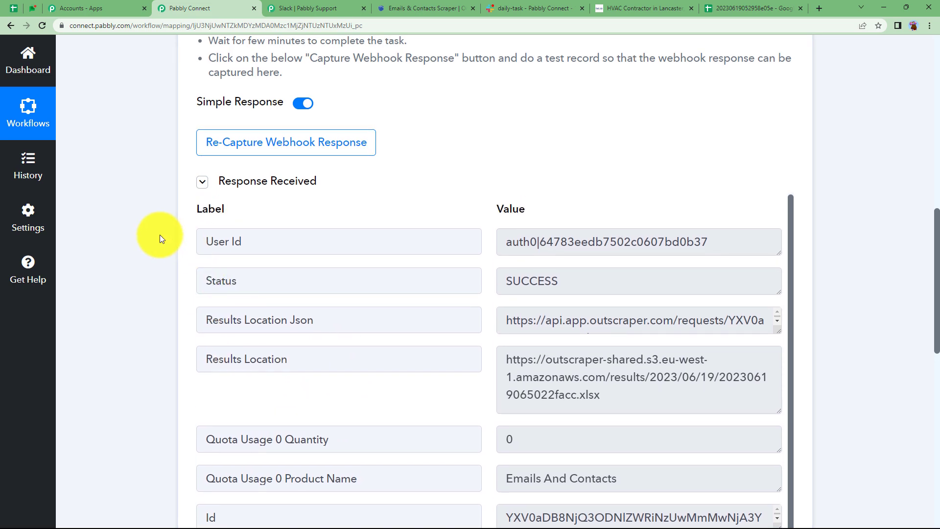
pyautogui.scroll(12, 160, 234)
pyautogui.scroll(1, 160, 234)
pyautogui.click(227, 226)
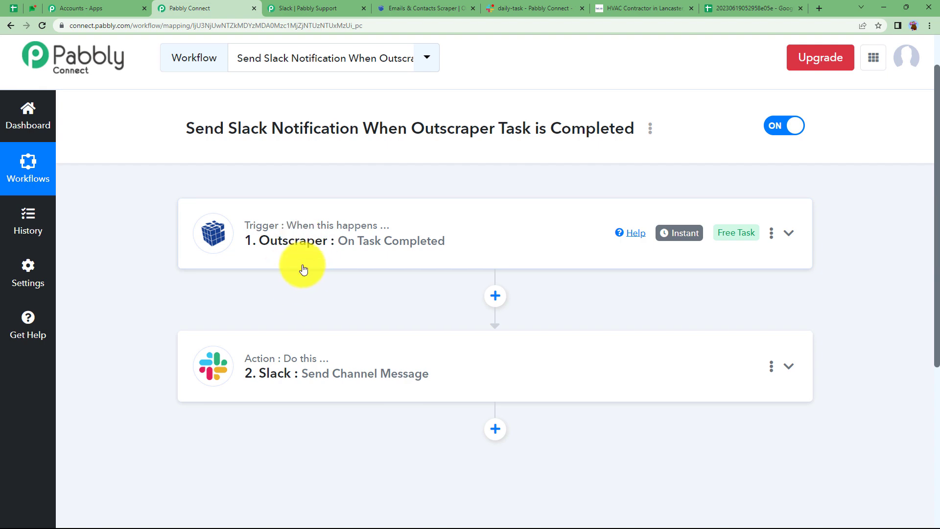
# - View the posted message in Slack's daily-task channel once more and return to the Pabbly Connect workflow
pyautogui.click(502, 8)
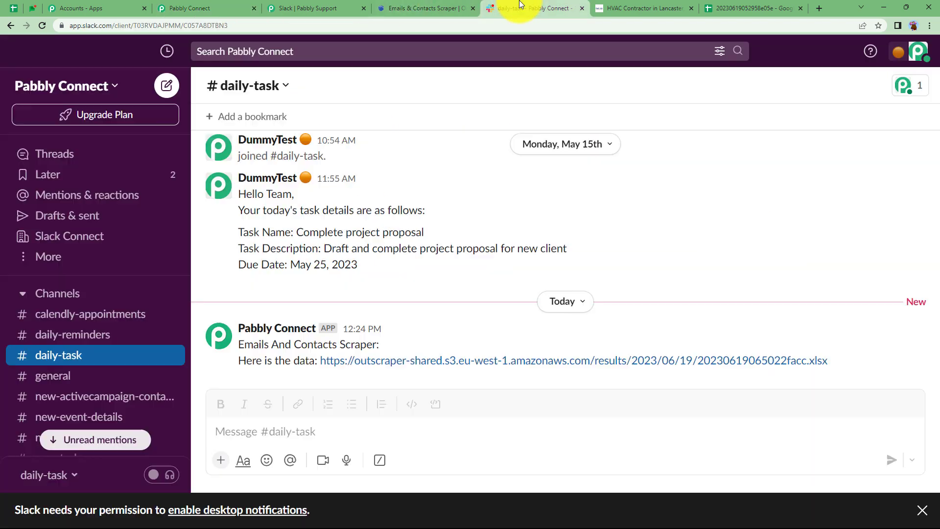
pyautogui.click(230, 8)
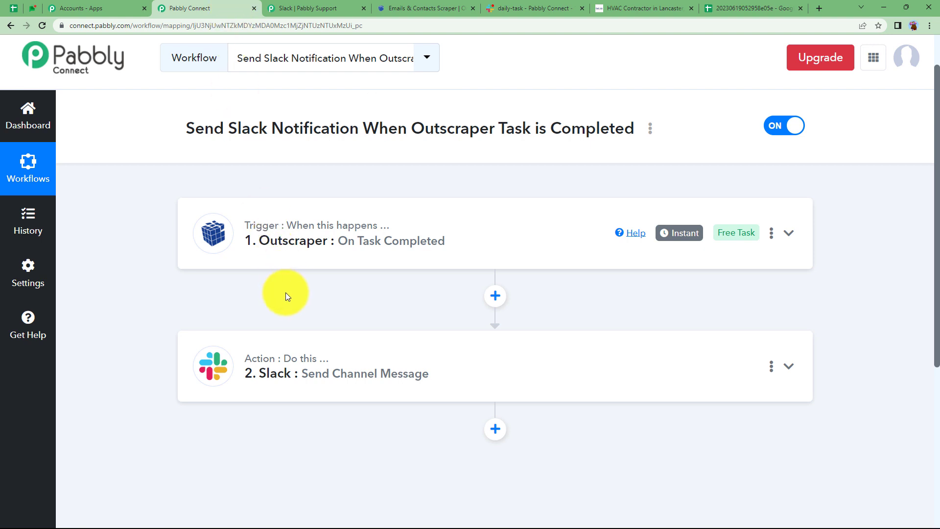